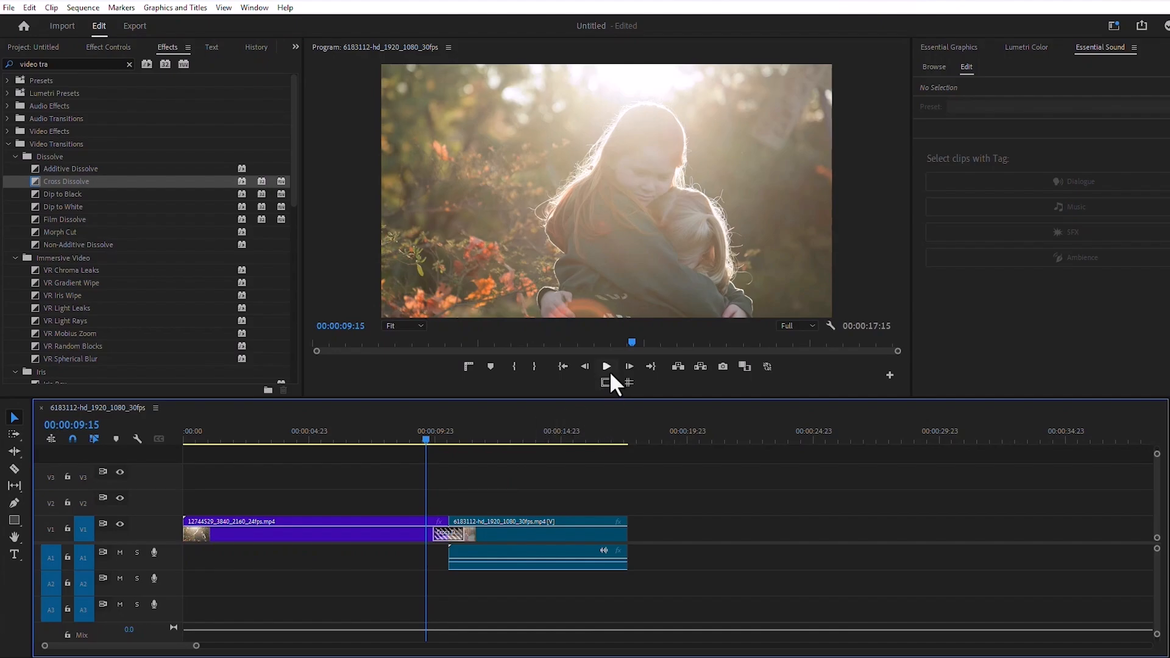
Step: Preview the cross dissolve and set the 6183112-hd_1920_1080_30fps.mp4 clip to the sequence's frame size
{"action": "left_click", "coordinate": [607, 368]}
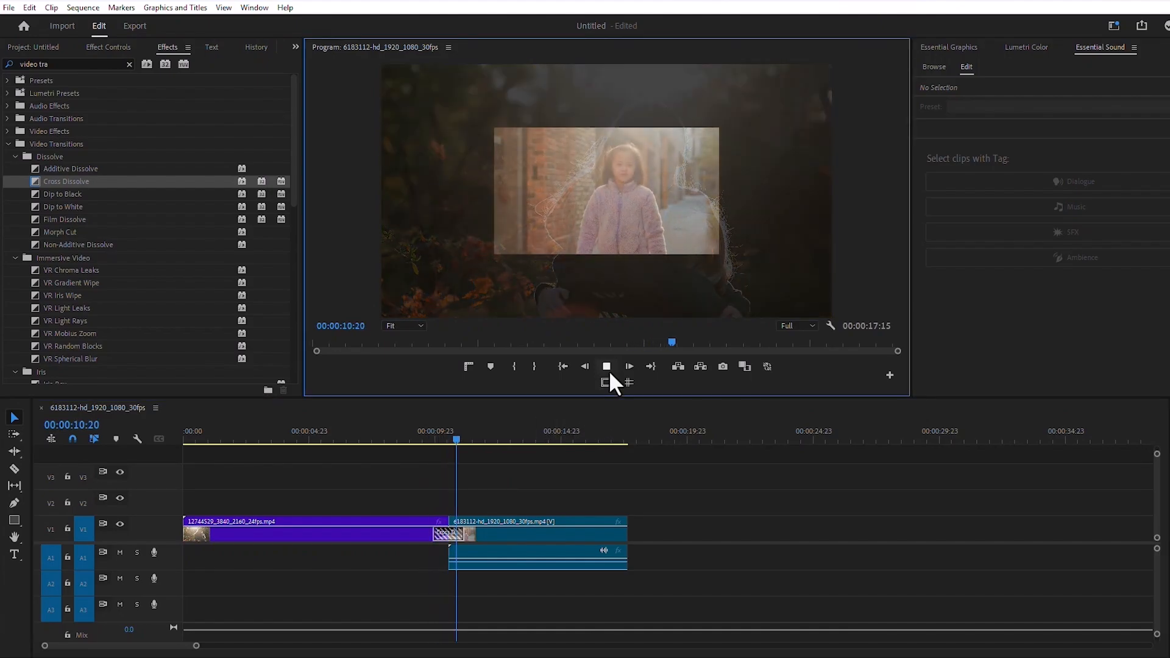
{"action": "left_click", "coordinate": [609, 370]}
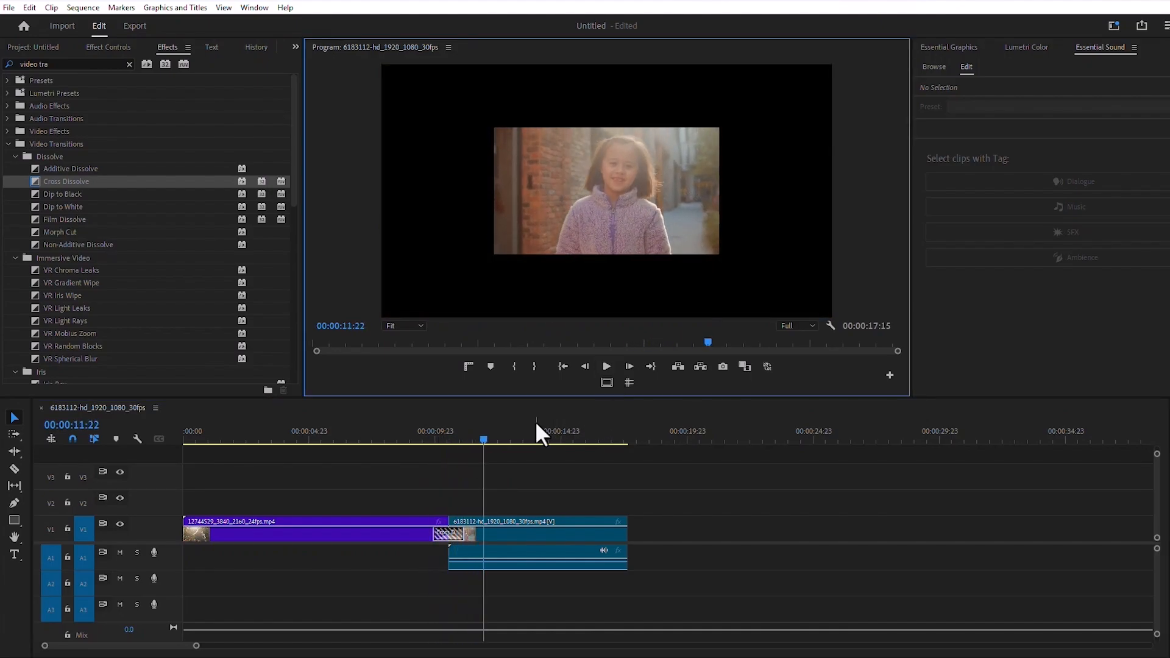
{"action": "left_click", "coordinate": [520, 532]}
{"action": "right_click", "coordinate": [522, 535]}
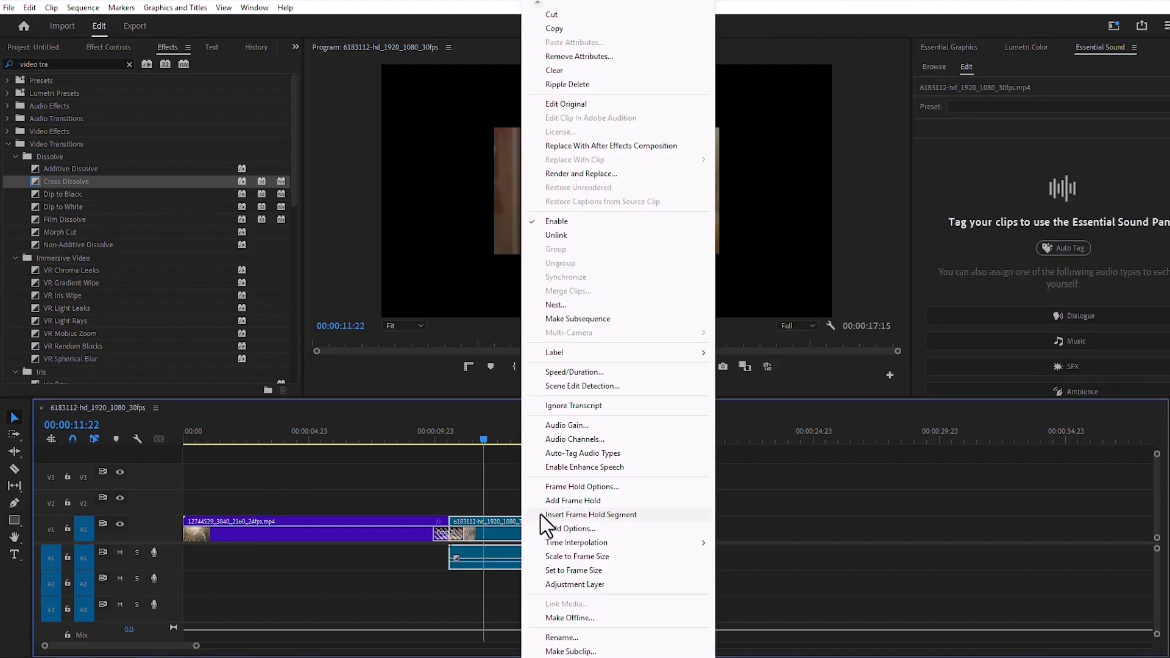
{"action": "mouse_move", "coordinate": [561, 544]}
{"action": "left_click", "coordinate": [568, 568]}
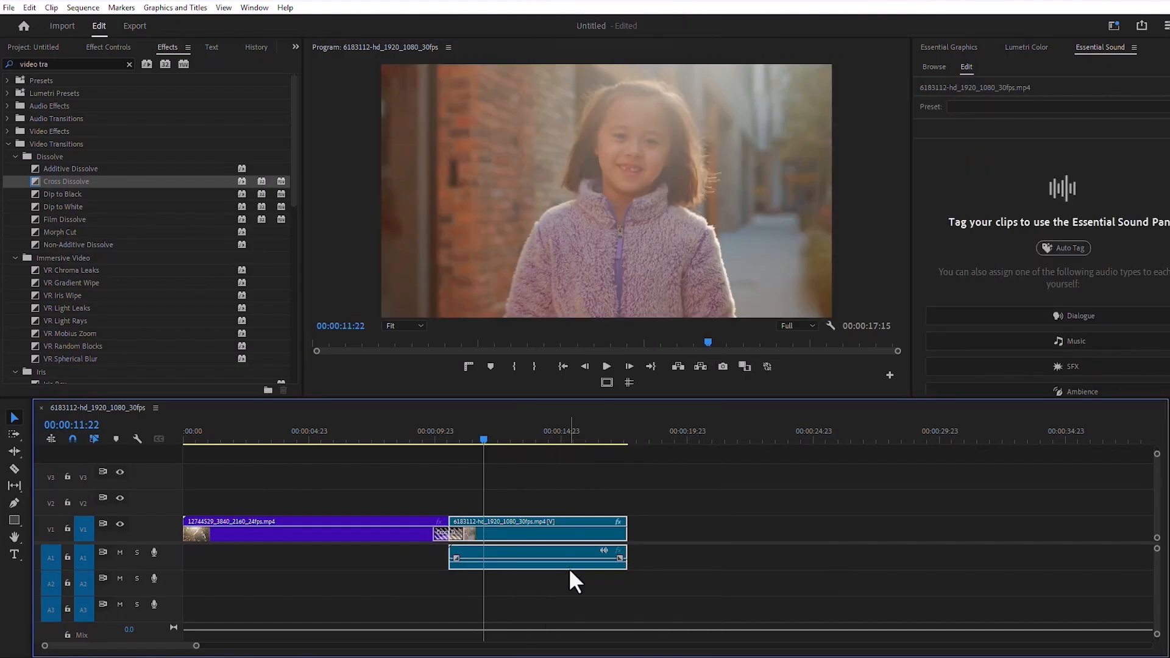
Step: Play back the cross dissolve between the two clips from shortly before the cut
{"action": "left_click", "coordinate": [494, 438]}
{"action": "left_click", "coordinate": [414, 437]}
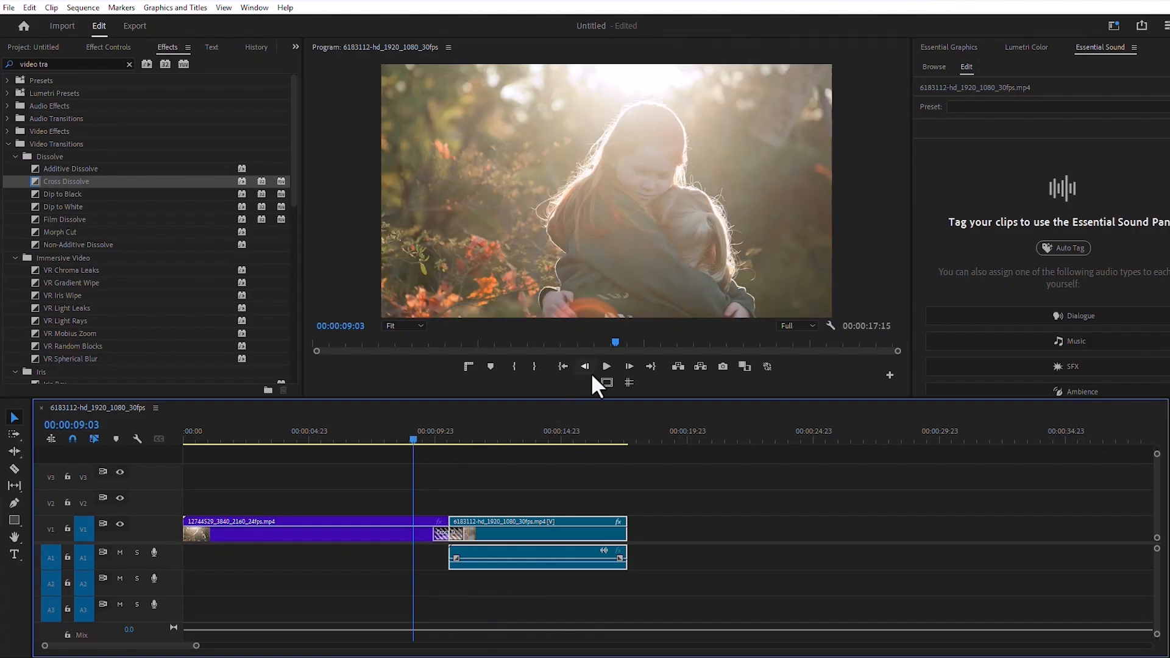
{"action": "left_click", "coordinate": [607, 368]}
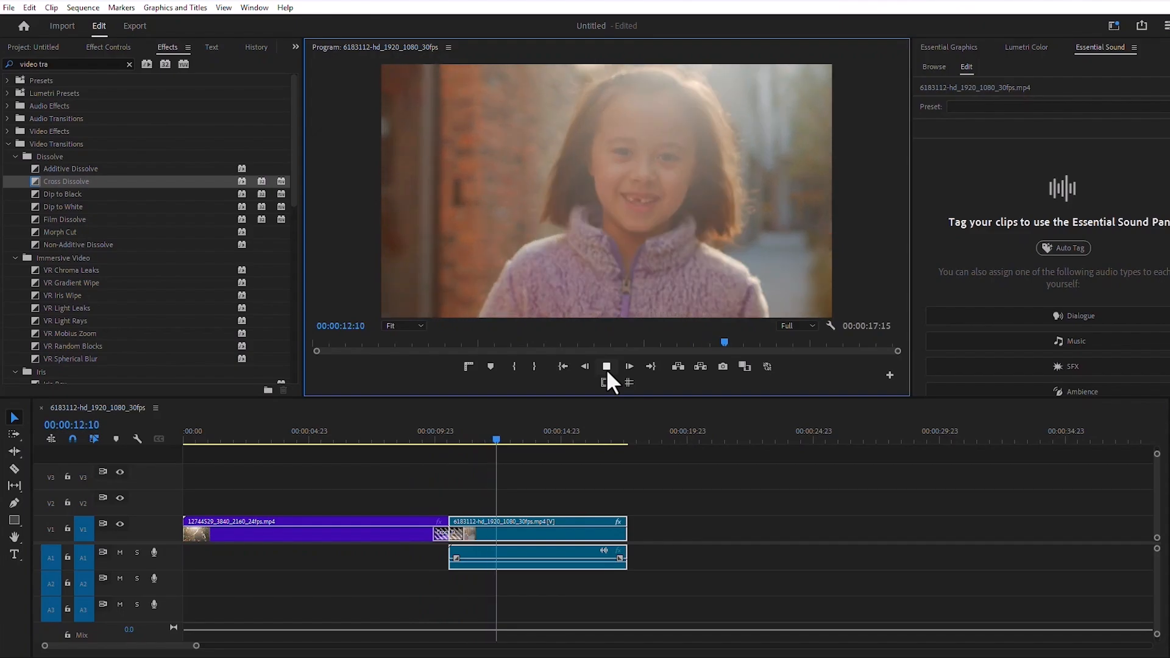
{"action": "left_click", "coordinate": [606, 368]}
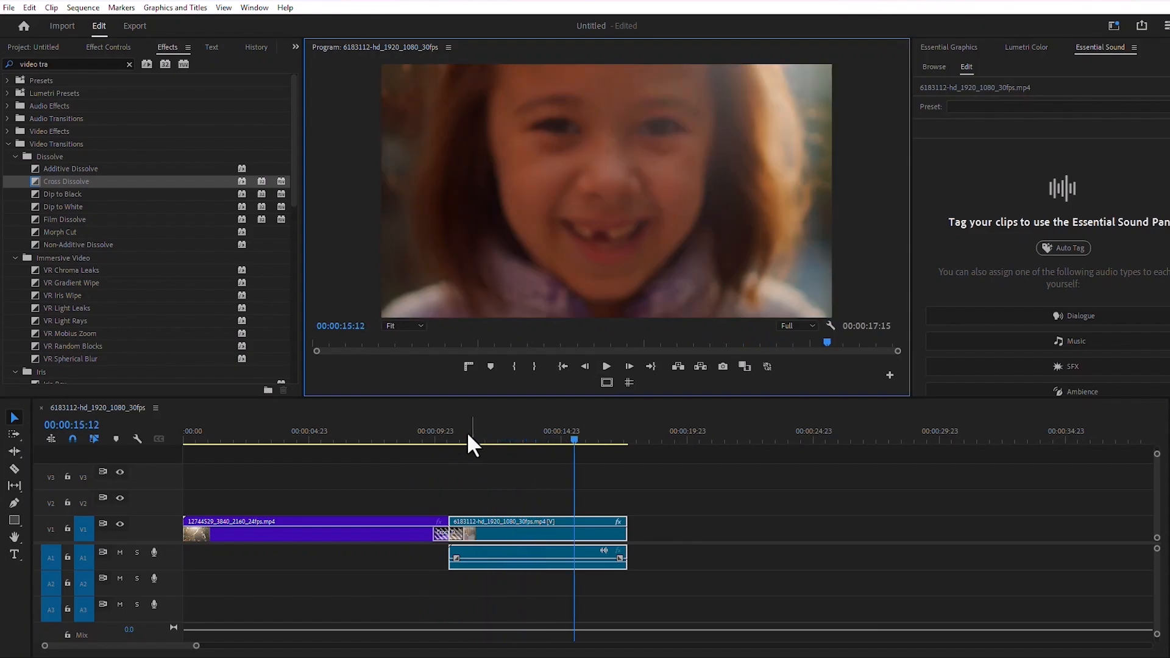
{"action": "left_click", "coordinate": [422, 432]}
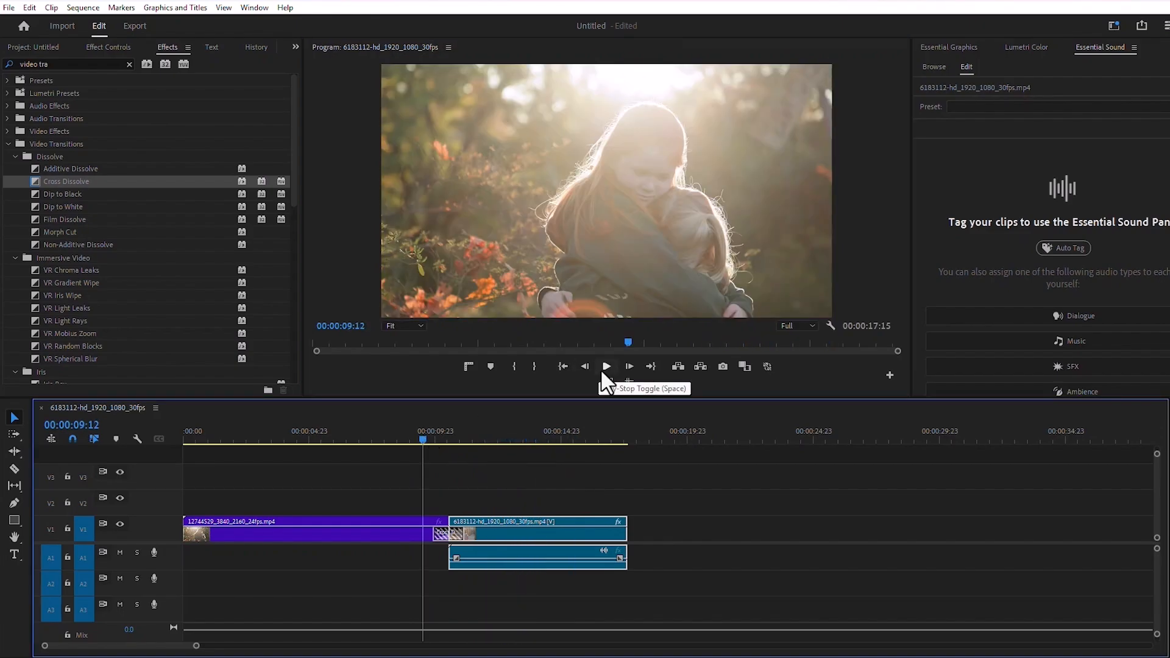
{"action": "left_click", "coordinate": [606, 366]}
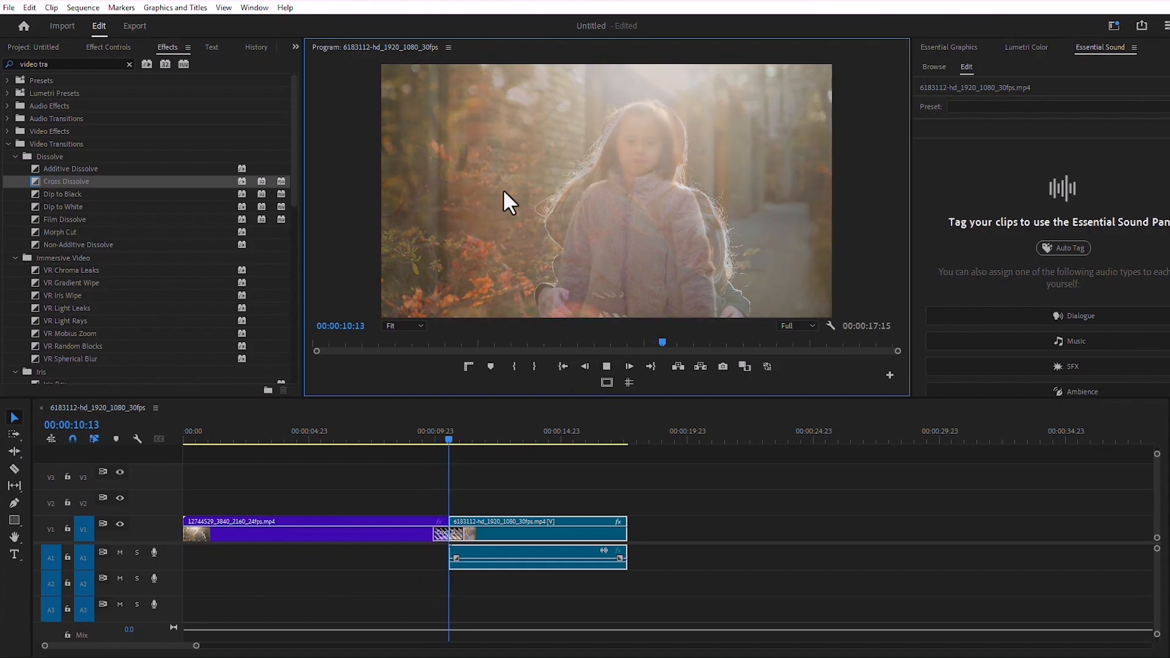
{"action": "left_click", "coordinate": [608, 365]}
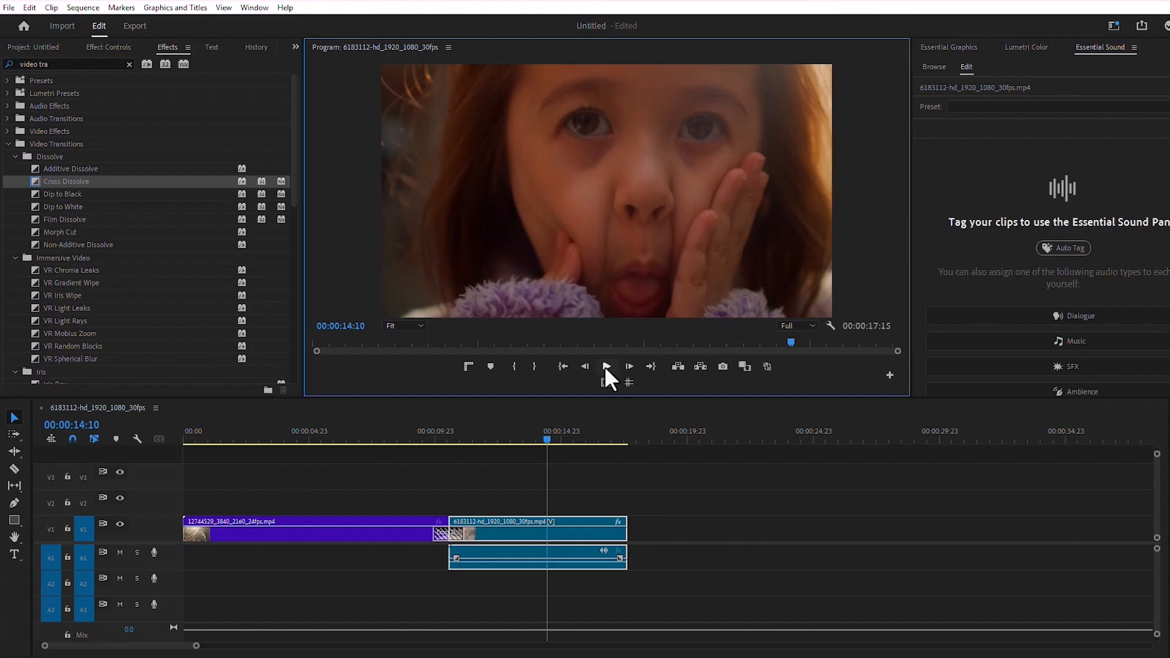
Step: Find the "slide" effects, separate the second clip from the first, and apply the Slide video transition to the second clip's start
{"action": "left_click_drag", "start_coordinate": [67, 63], "coordinate": [3, 61]}
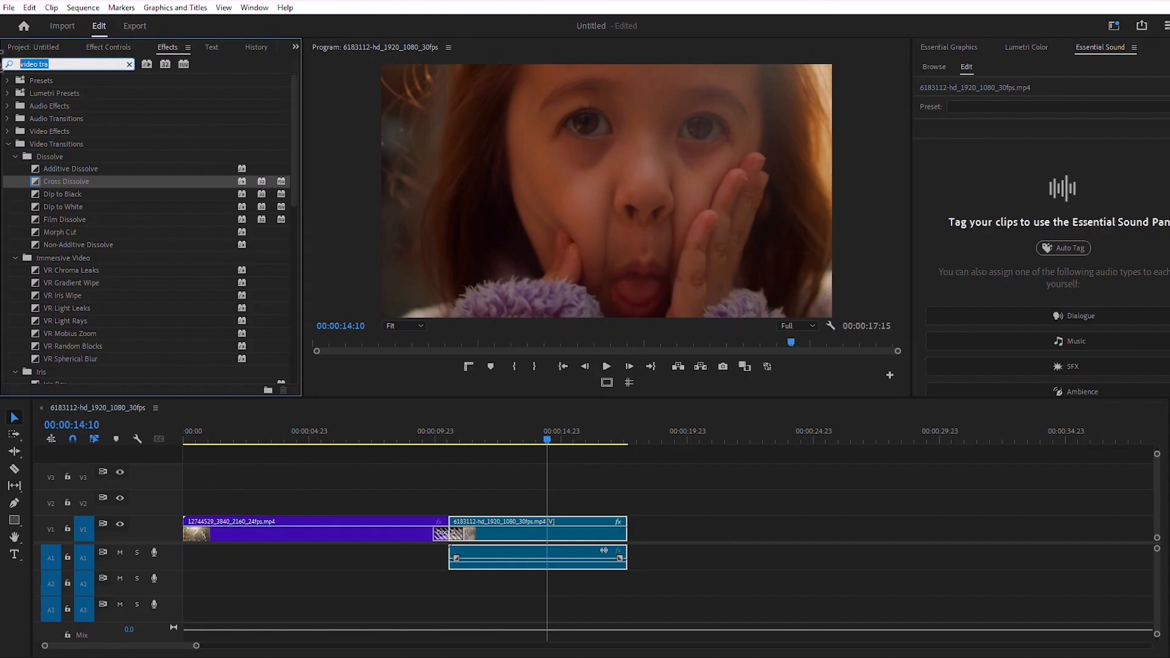
{"action": "type", "text": "slide"}
{"action": "scroll", "coordinate": [130, 297], "scroll_direction": "down", "scroll_amount": 5}
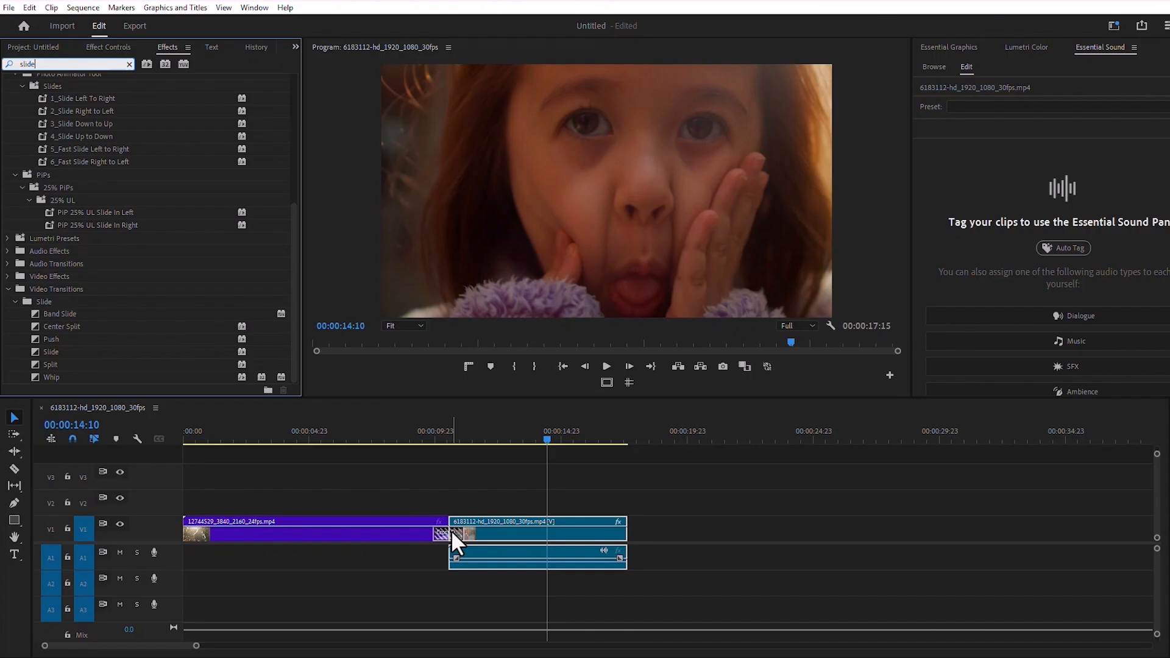
{"action": "left_click_drag", "start_coordinate": [451, 530], "coordinate": [502, 530]}
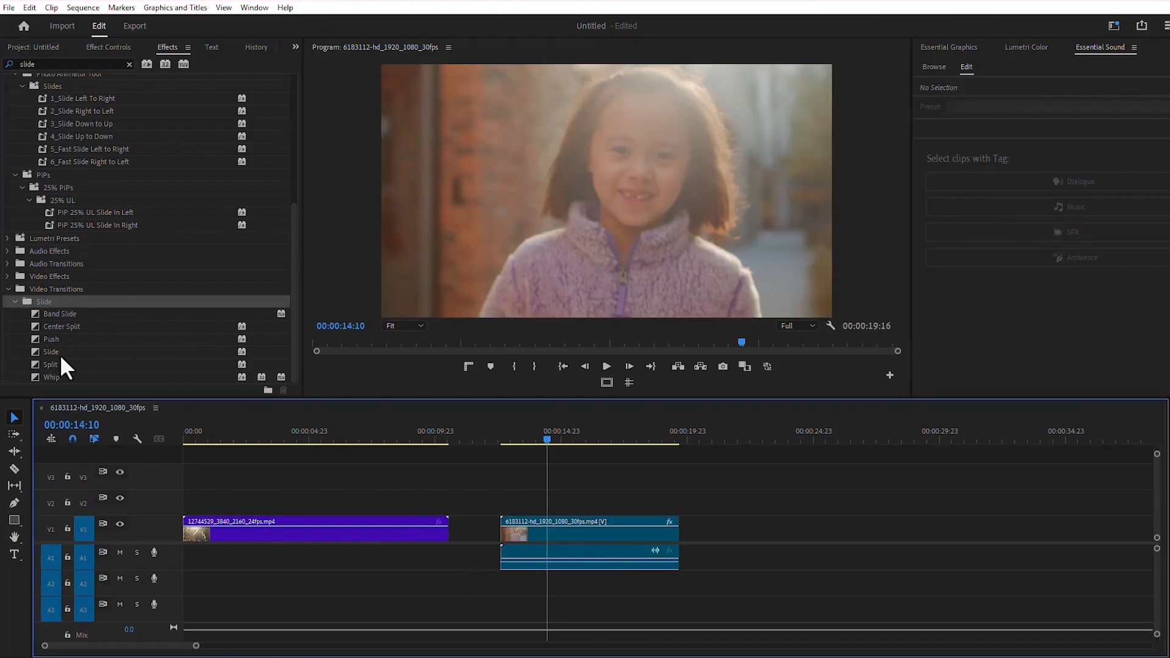
{"action": "left_click_drag", "start_coordinate": [59, 352], "coordinate": [515, 530]}
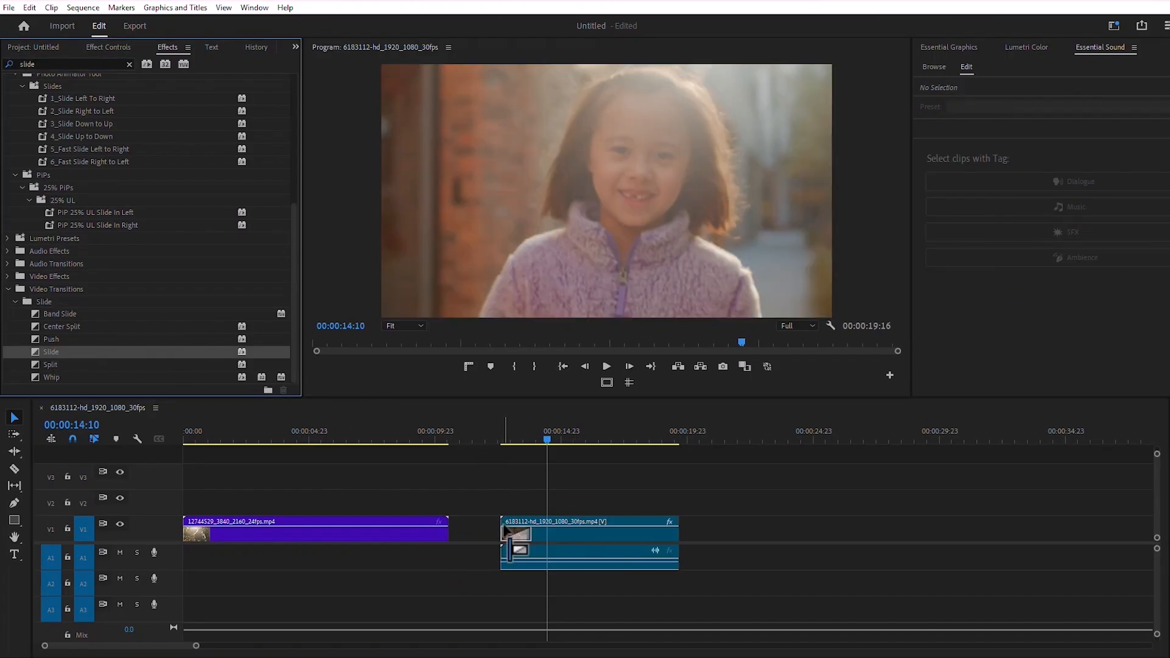
Step: Change the Slide transition's direction so the incoming clip enters from east to west
{"action": "left_click", "coordinate": [512, 437]}
{"action": "left_click", "coordinate": [97, 45]}
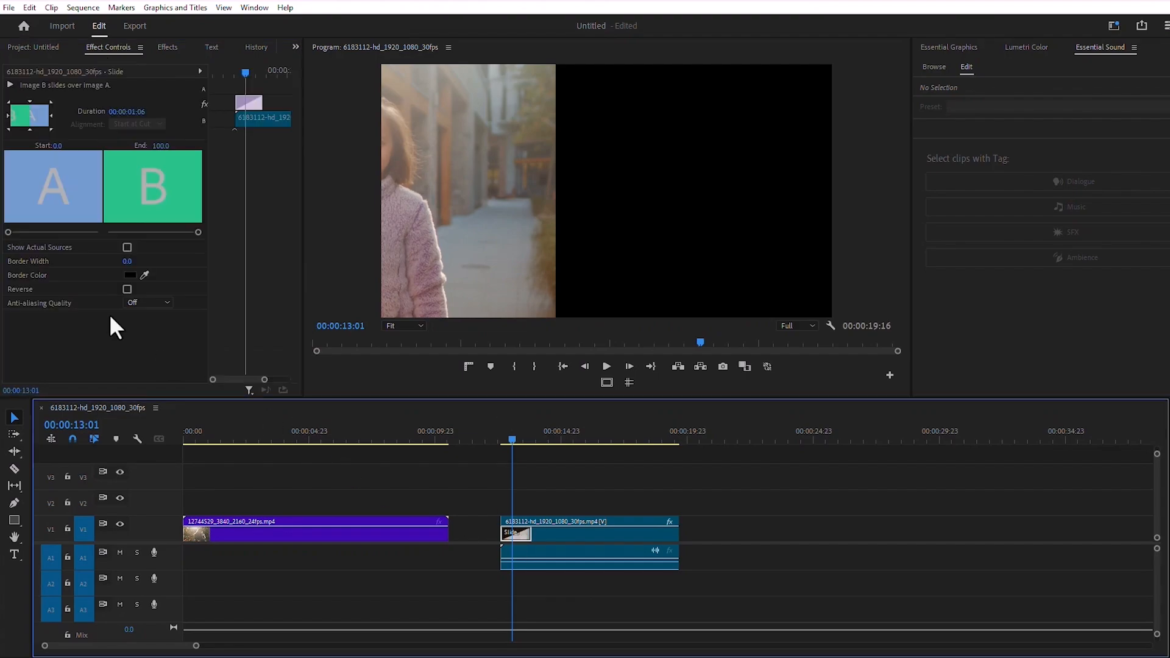
{"action": "left_click", "coordinate": [50, 115]}
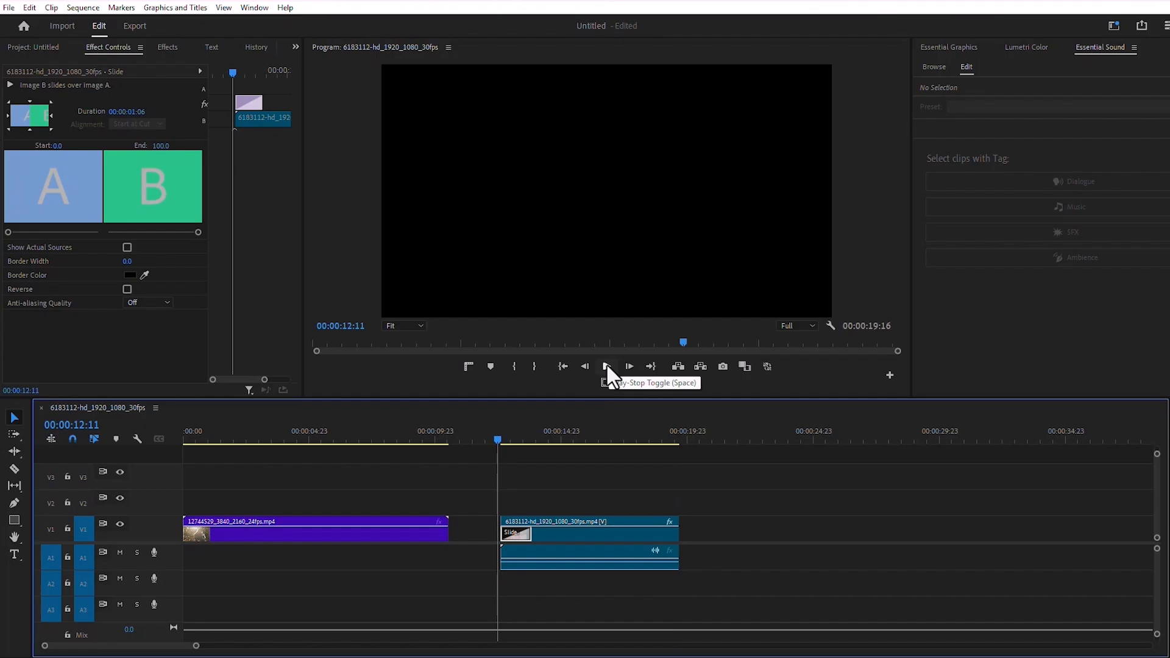
Step: Play back the Slide transition from the start of the second clip
{"action": "left_click", "coordinate": [606, 367]}
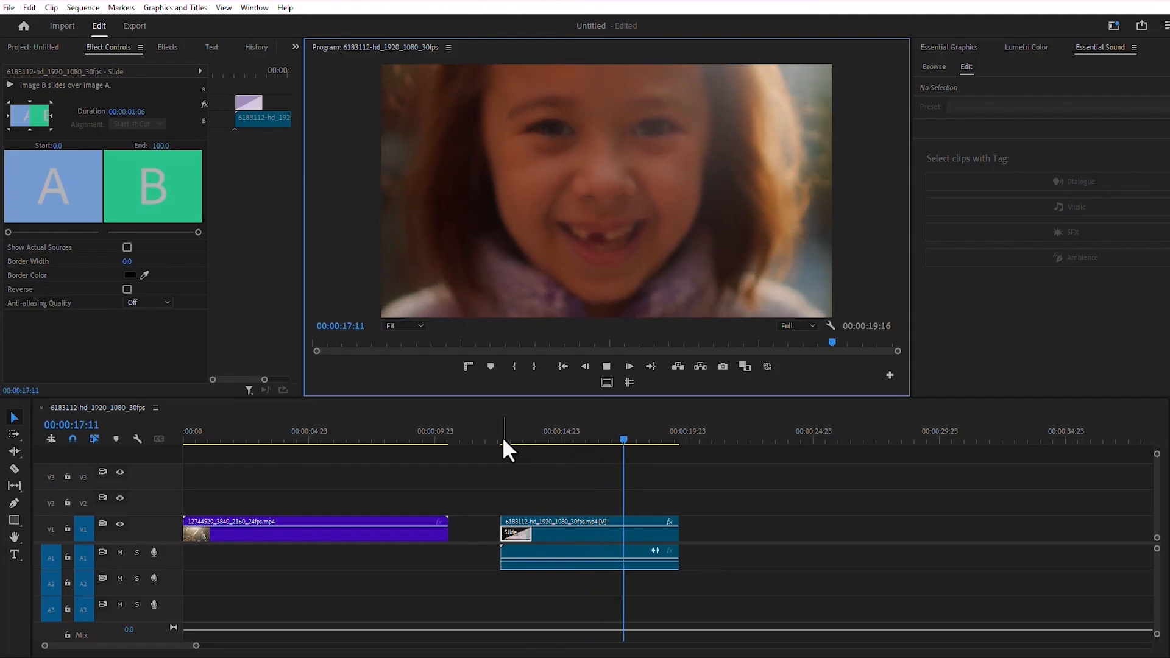
{"action": "left_click", "coordinate": [501, 437]}
{"action": "left_click", "coordinate": [608, 368]}
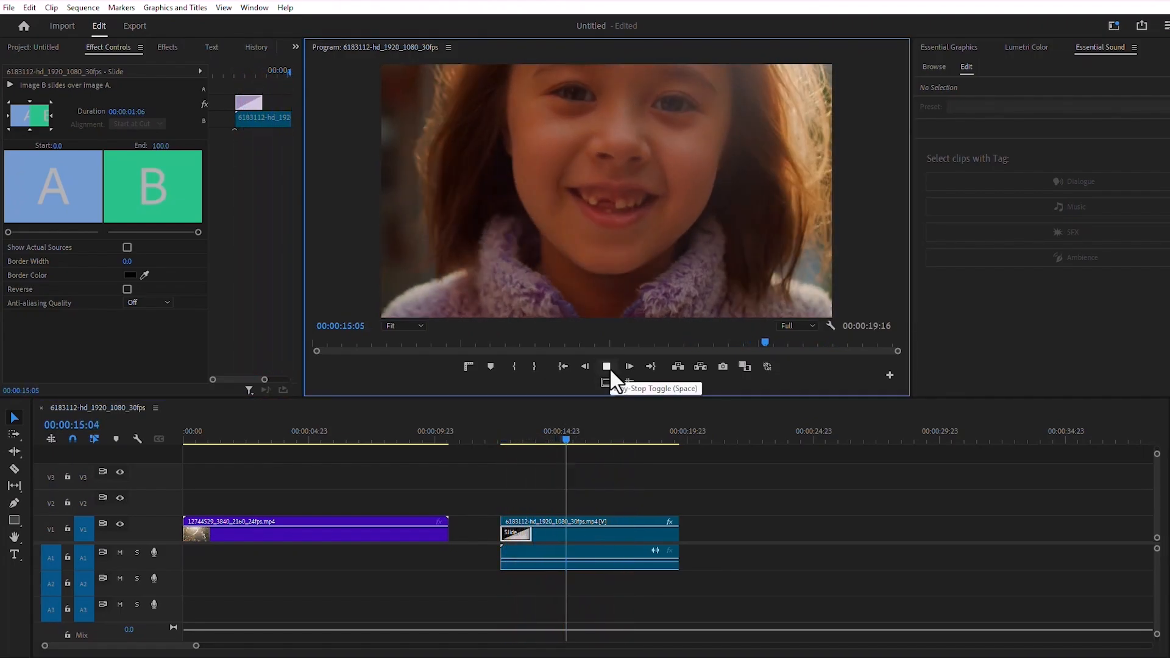
{"action": "left_click", "coordinate": [611, 370]}
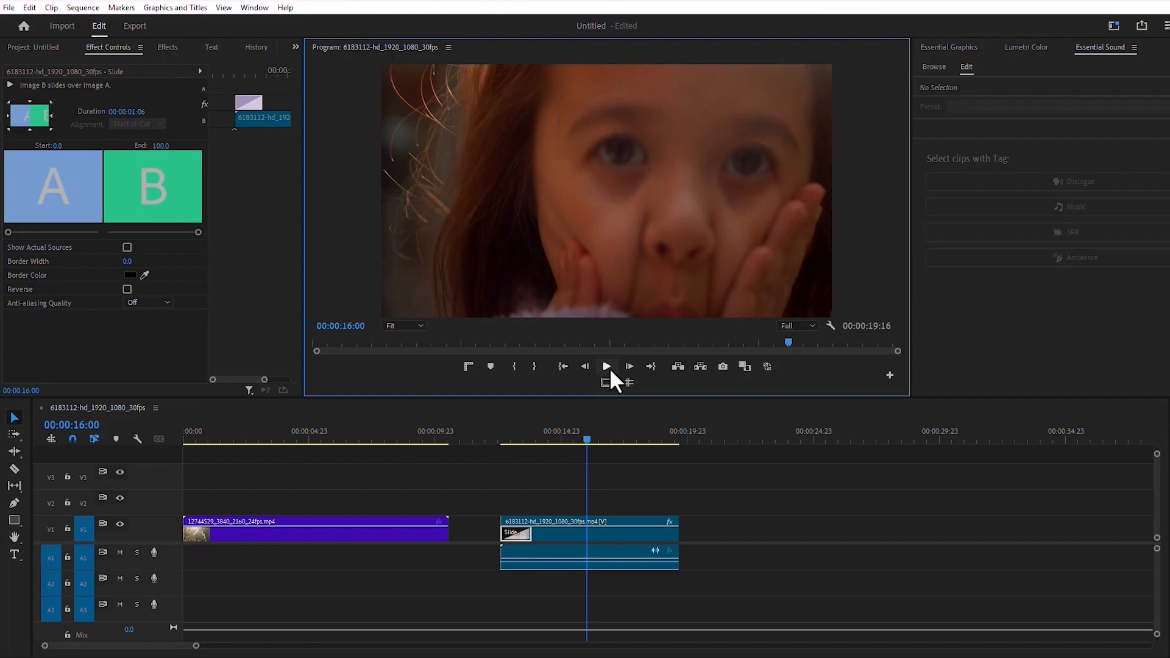
Step: Remove the Slide transition and move the second clip back against the end of the first clip
{"action": "left_click", "coordinate": [676, 501]}
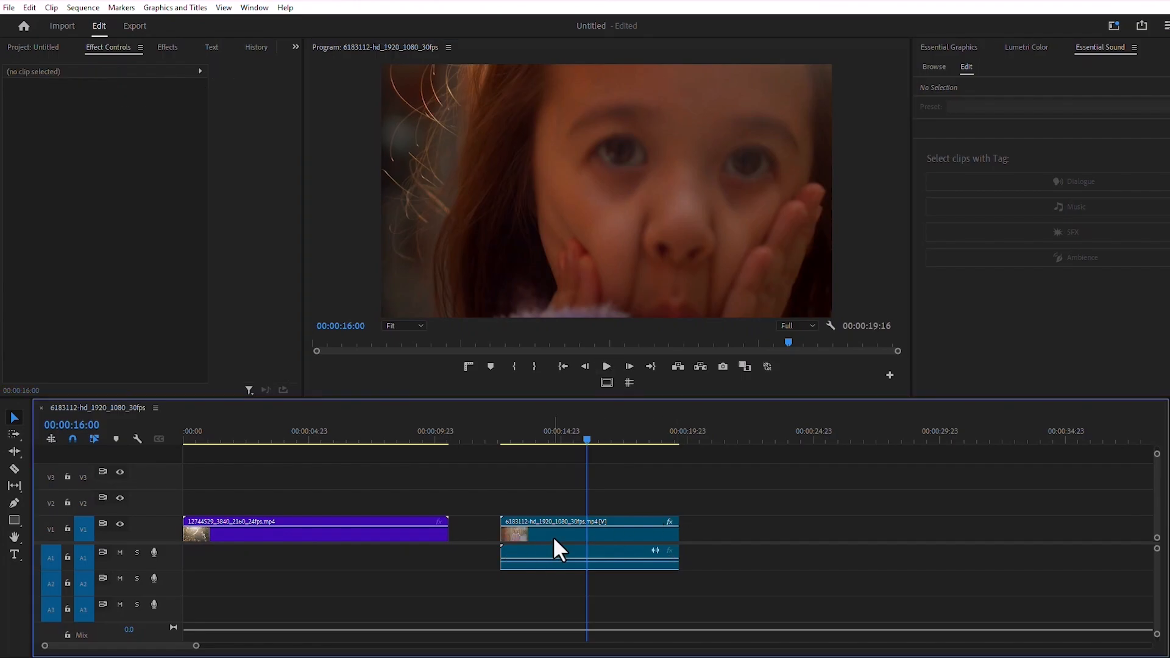
{"action": "left_click_drag", "start_coordinate": [553, 536], "coordinate": [511, 504]}
Step: Nest both timeline clips into one sequence named Nested Sequence 01
{"action": "left_click_drag", "start_coordinate": [525, 469], "coordinate": [402, 535]}
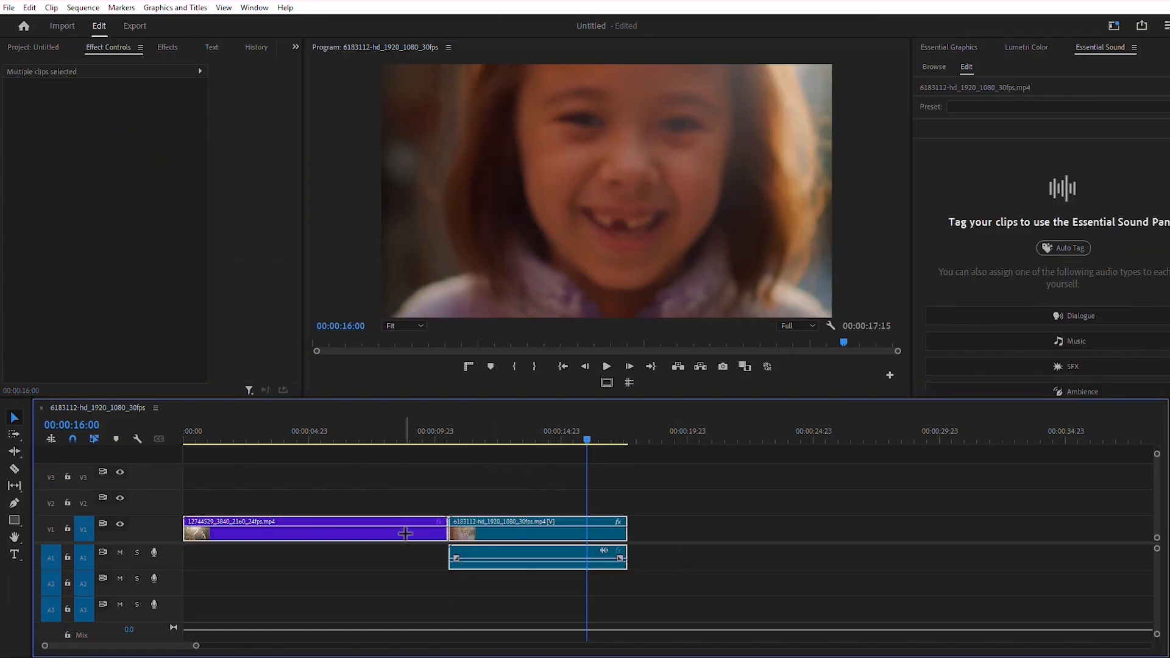
{"action": "right_click", "coordinate": [405, 535]}
{"action": "left_click", "coordinate": [454, 306]}
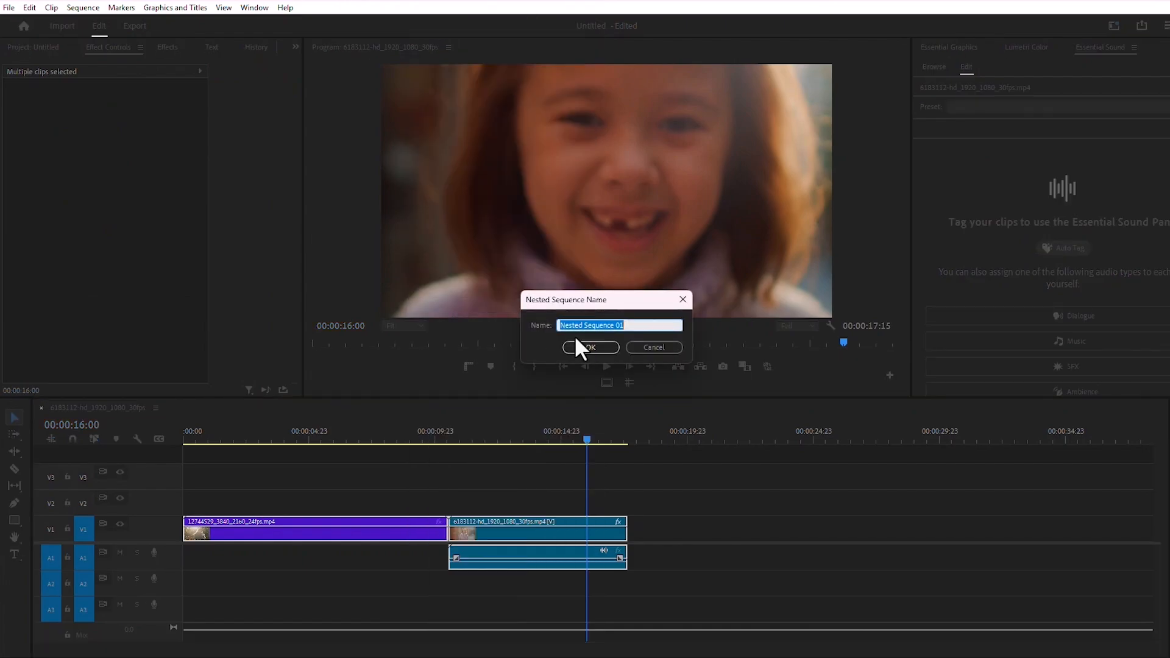
{"action": "left_click", "coordinate": [598, 349]}
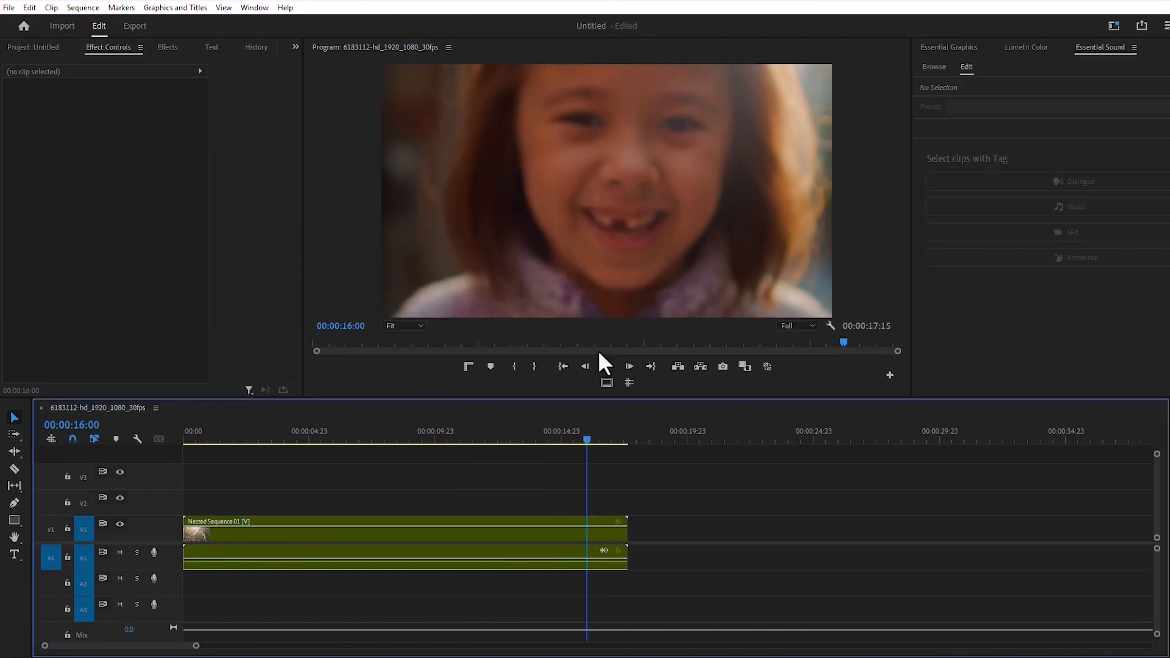
Step: Enable Position and Scale keyframes on the nested sequence at 00:00:16:00 and set the scale to 142 at 00:00:16:05
{"action": "left_click", "coordinate": [408, 521]}
{"action": "left_click", "coordinate": [28, 124]}
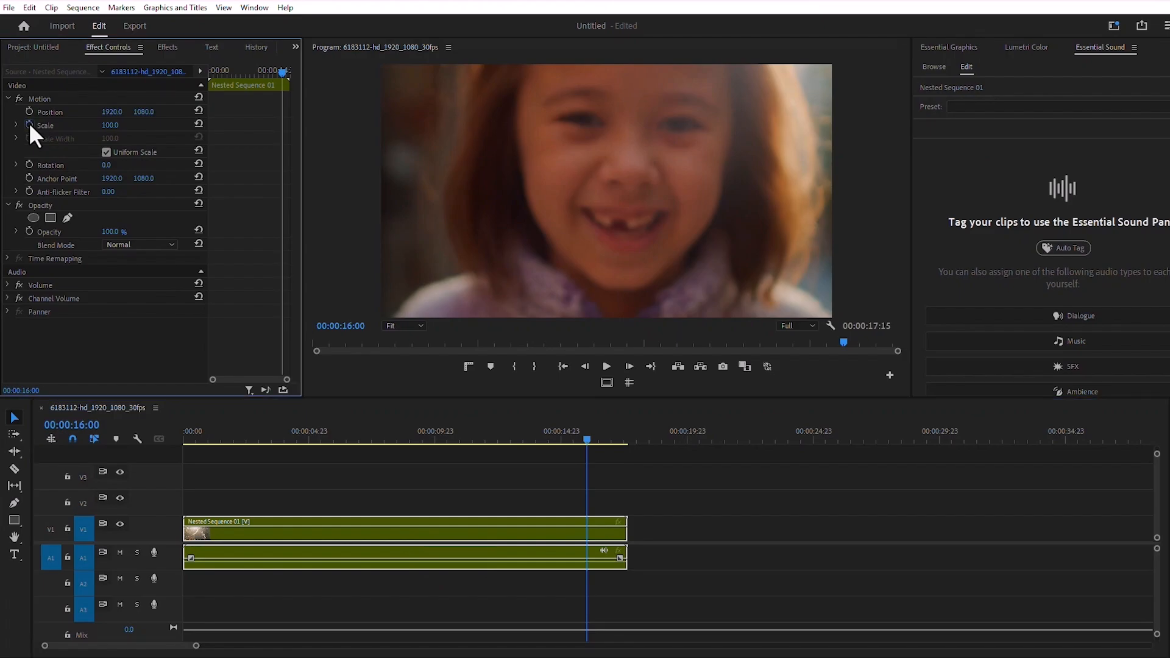
{"action": "left_click", "coordinate": [28, 110]}
{"action": "key", "text": "Right"}
{"action": "key", "text": "Right"}
{"action": "key", "text": "Right"}
{"action": "key", "text": "Right"}
{"action": "key", "text": "Right"}
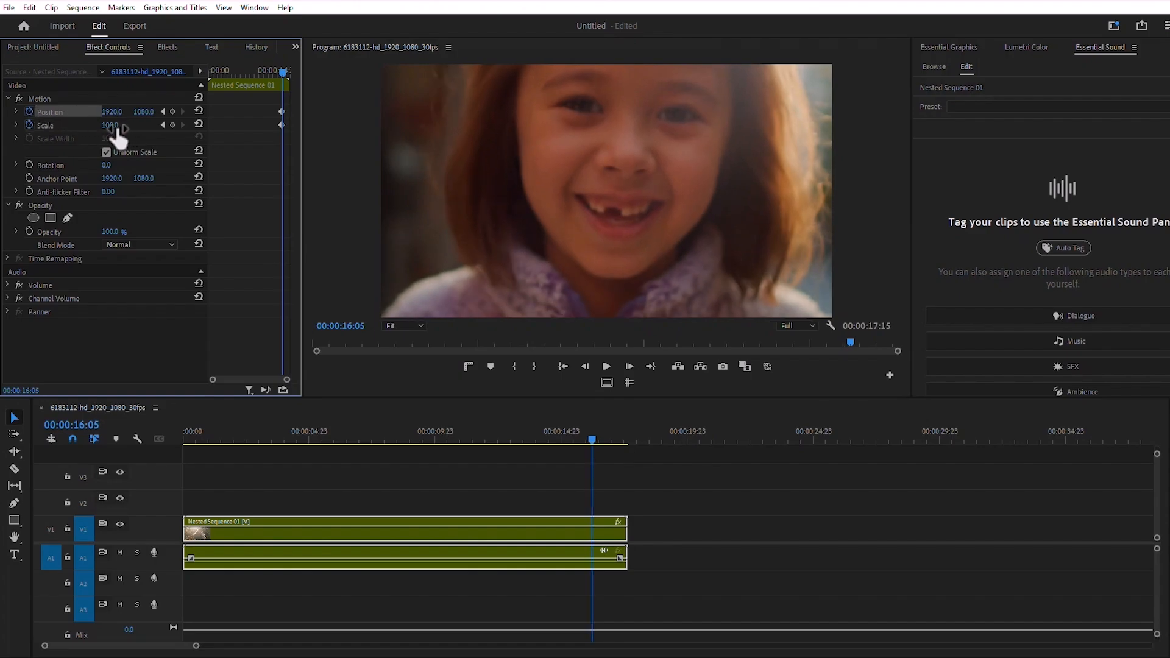
{"action": "left_click_drag", "start_coordinate": [116, 126], "coordinate": [139, 127]}
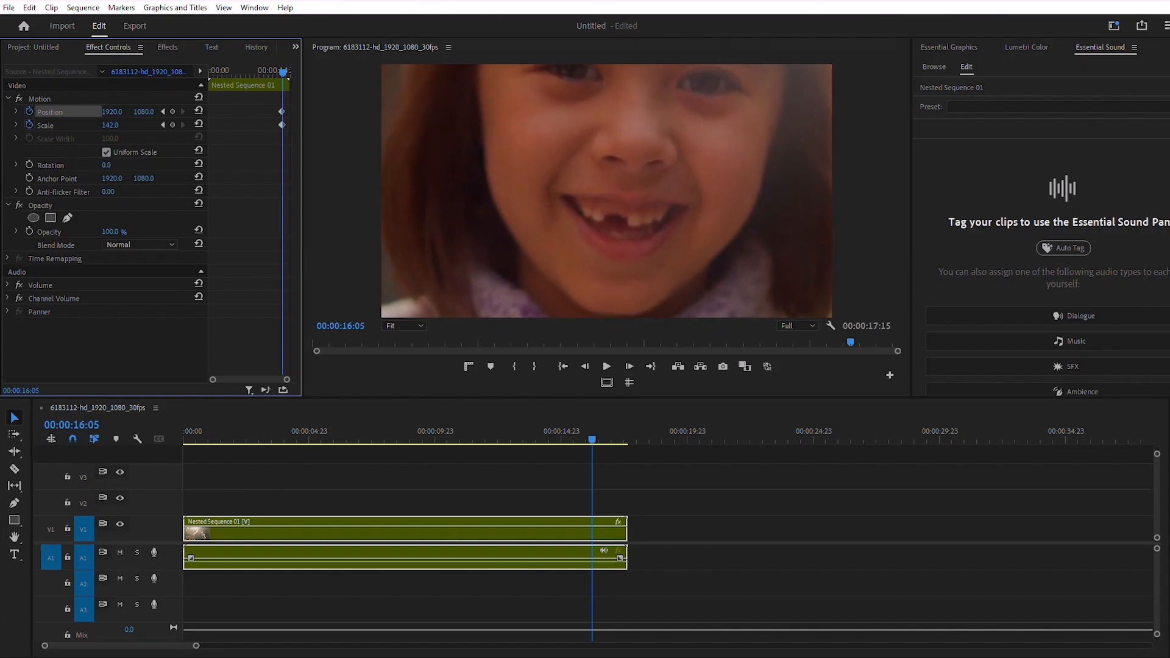
Step: Play back the nested sequence's zoom from before the keyframes and return the playhead near the sequence start
{"action": "left_click_drag", "start_coordinate": [275, 87], "coordinate": [280, 70]}
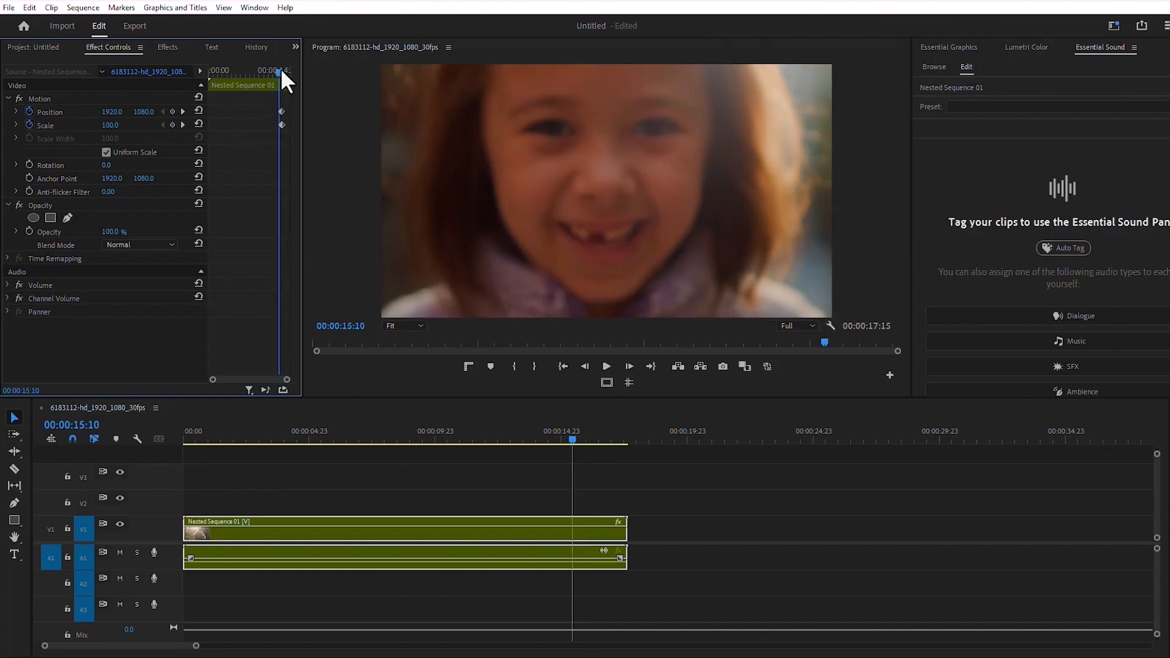
{"action": "left_click", "coordinate": [611, 360]}
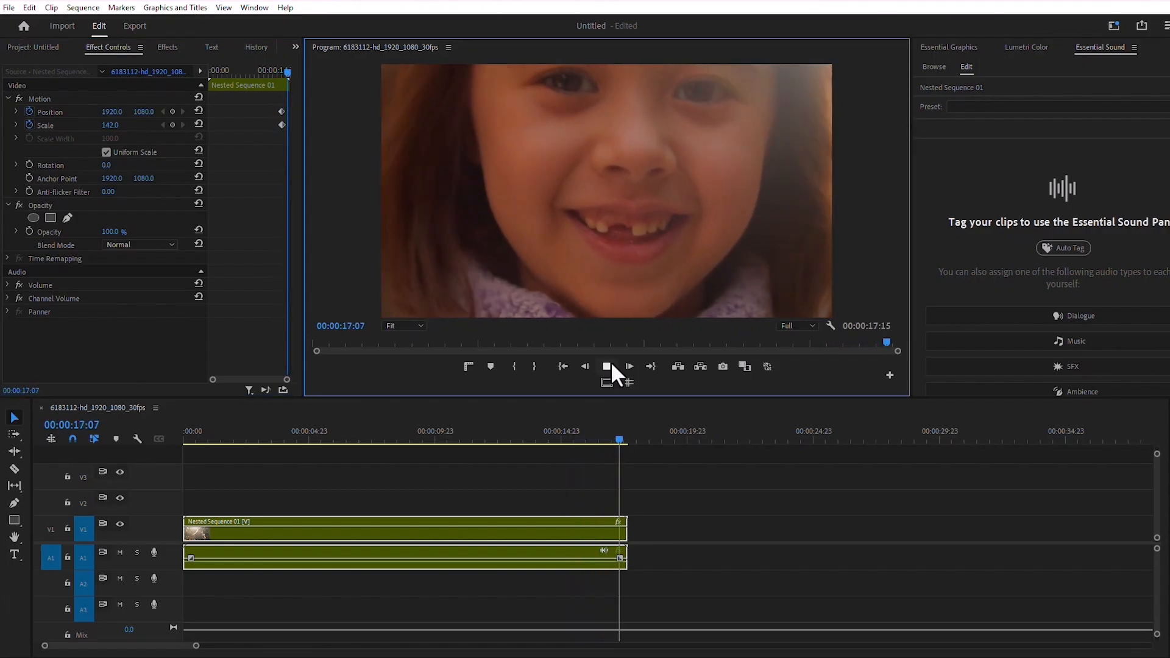
{"action": "left_click_drag", "start_coordinate": [606, 441], "coordinate": [540, 438]}
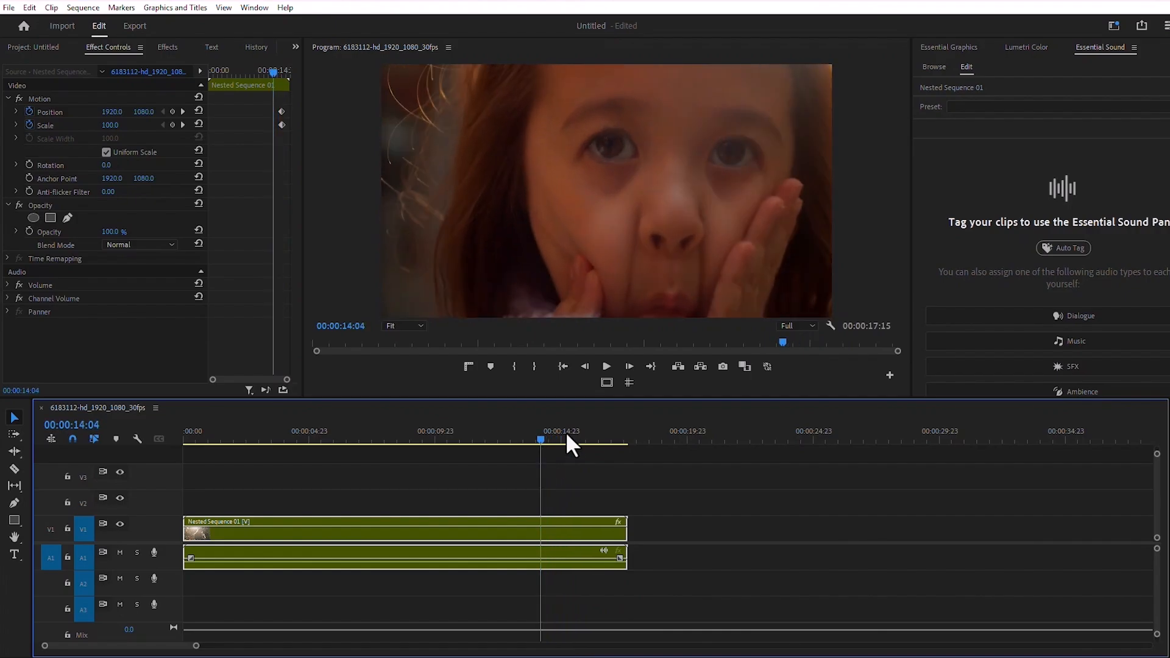
{"action": "left_click", "coordinate": [605, 365]}
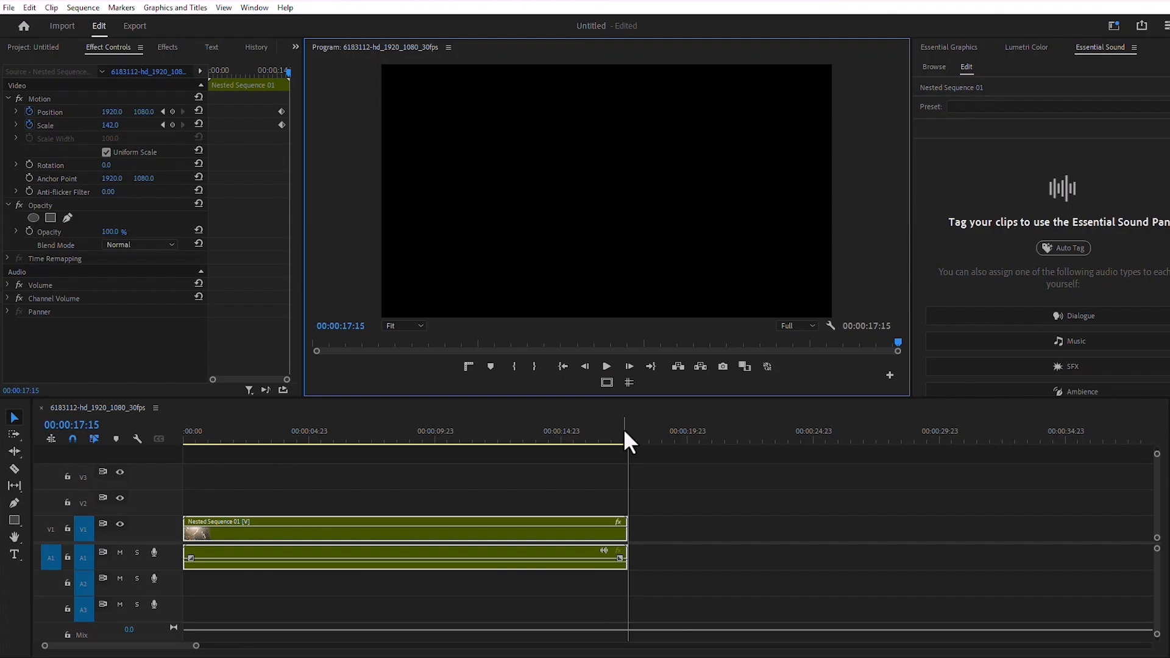
{"action": "left_click_drag", "start_coordinate": [627, 439], "coordinate": [194, 463]}
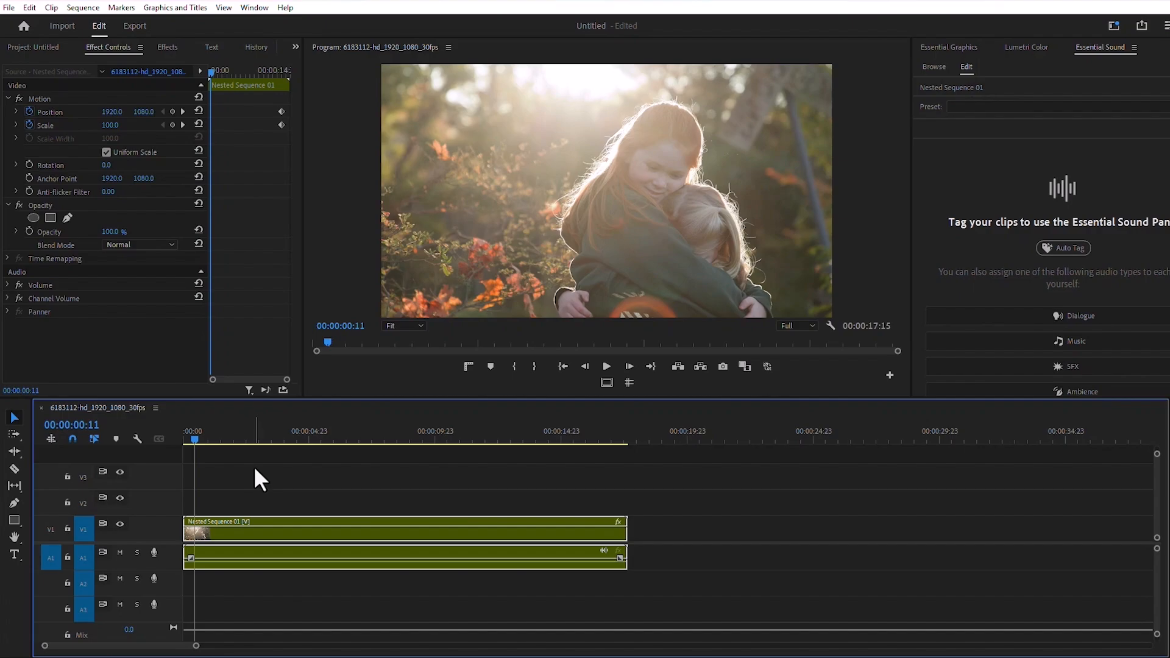
Step: Undo the zoom keyframes and nesting, and place the second clip on track V2 above the first, starting at the sequence start
{"action": "key", "text": "ctrl+z"}
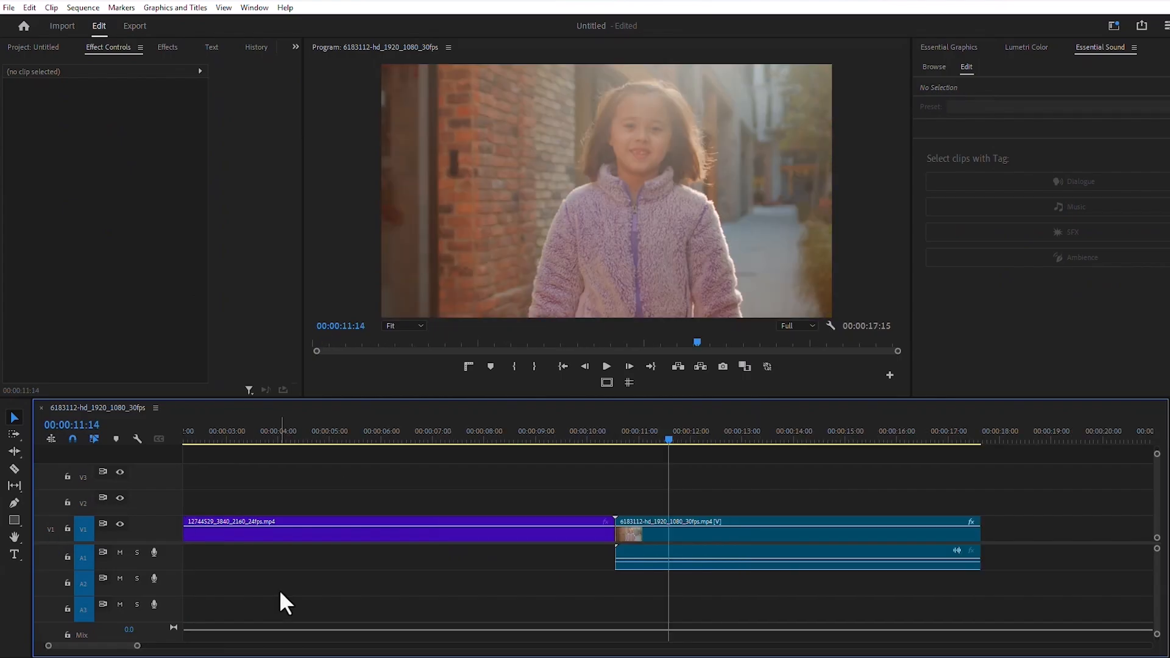
{"action": "left_click_drag", "start_coordinate": [685, 547], "coordinate": [412, 498]}
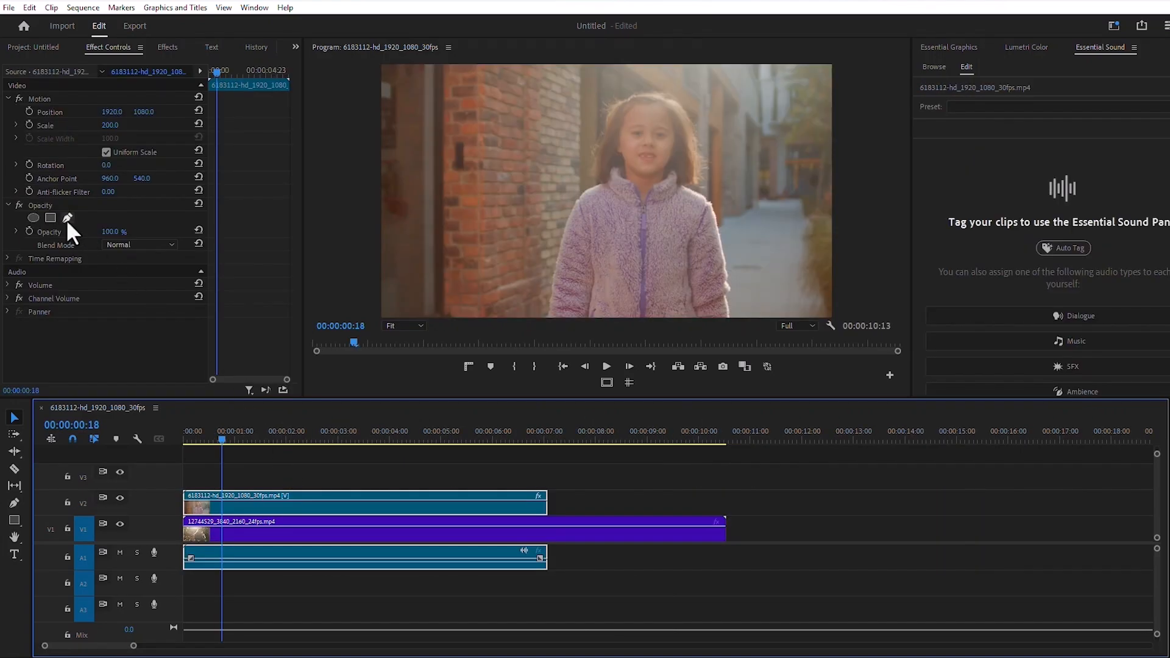
Step: Draw a closed triangular opacity mask around the girl on the V2 clip with the Pen tool
{"action": "left_click", "coordinate": [67, 218]}
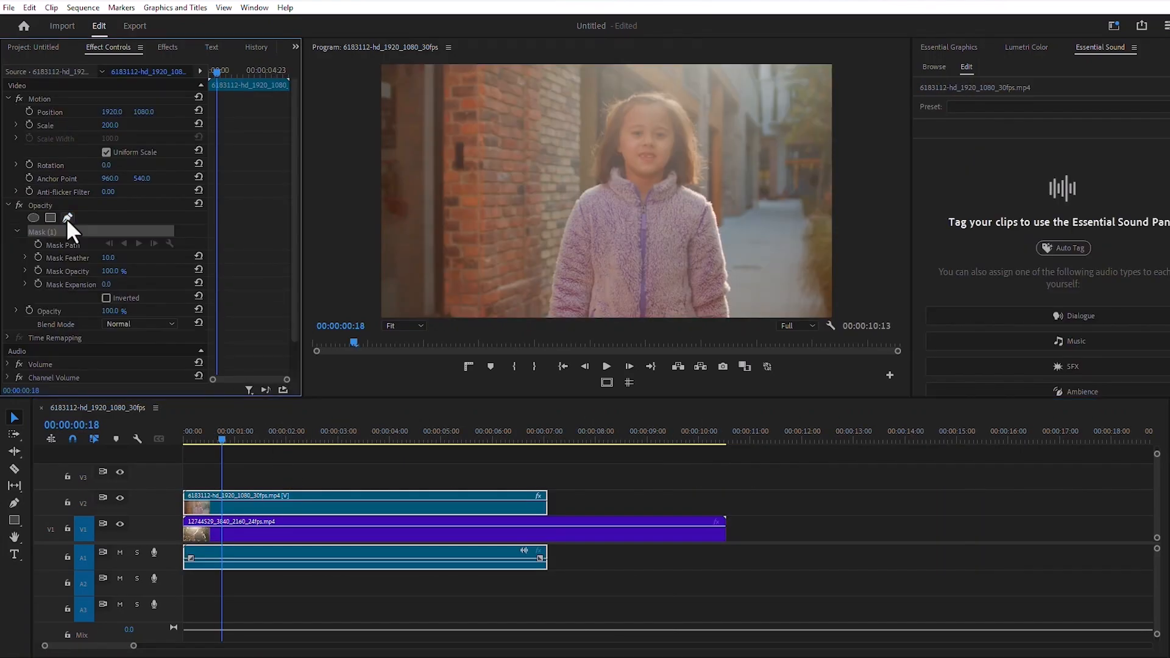
{"action": "left_click", "coordinate": [474, 258]}
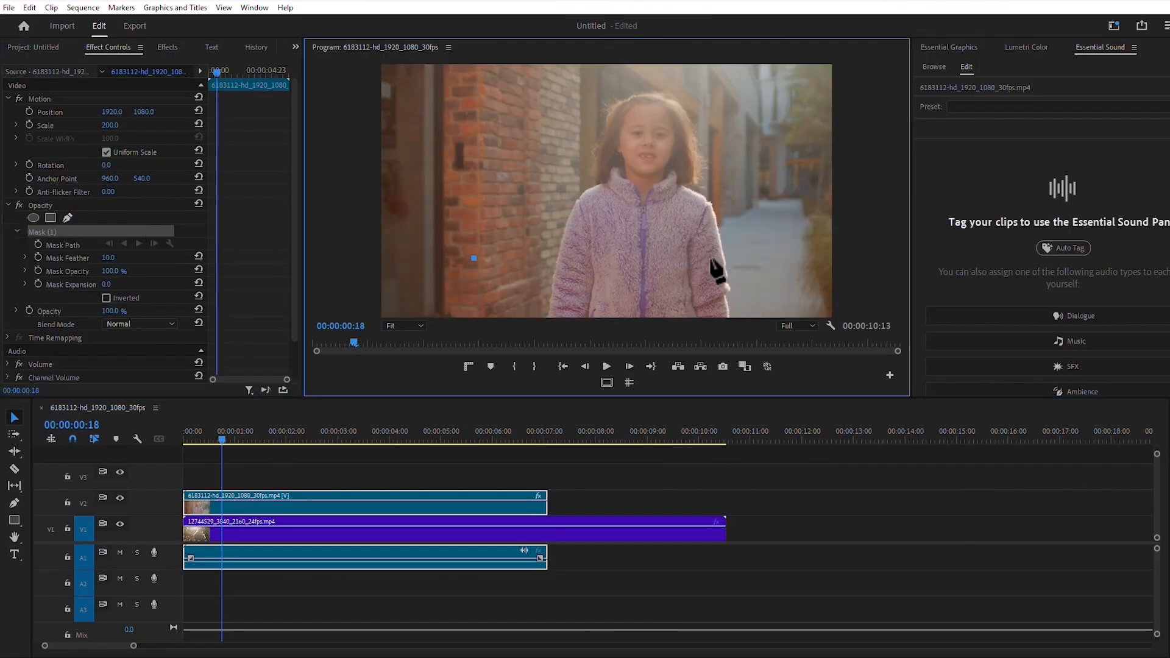
{"action": "left_click", "coordinate": [822, 267]}
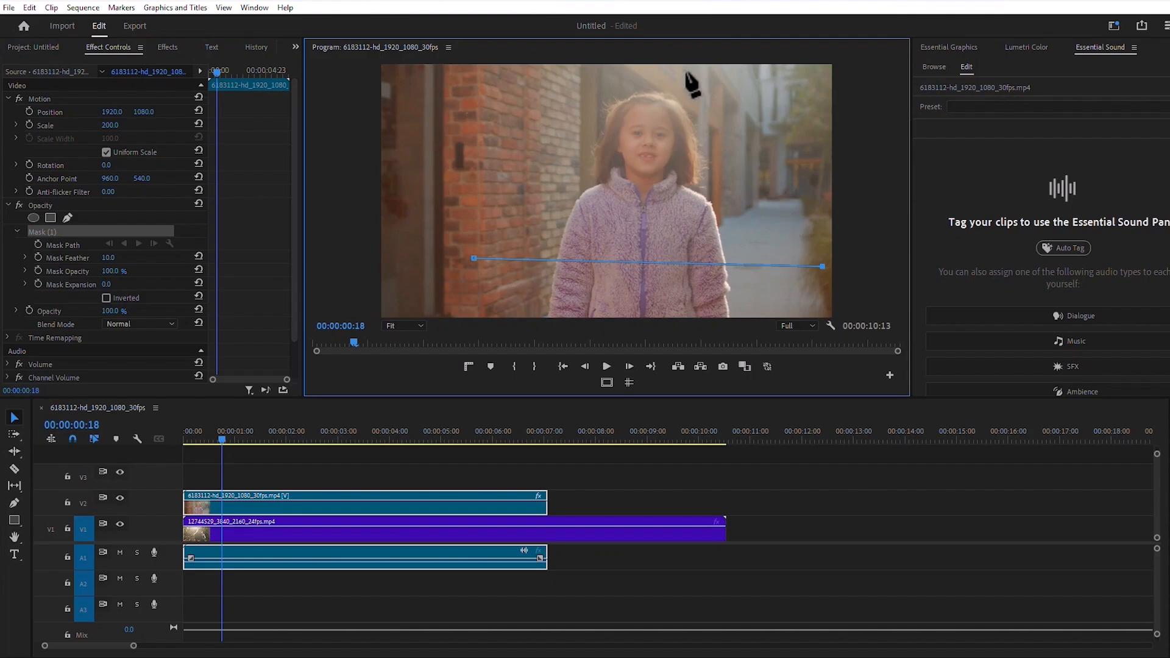
{"action": "left_click", "coordinate": [663, 67]}
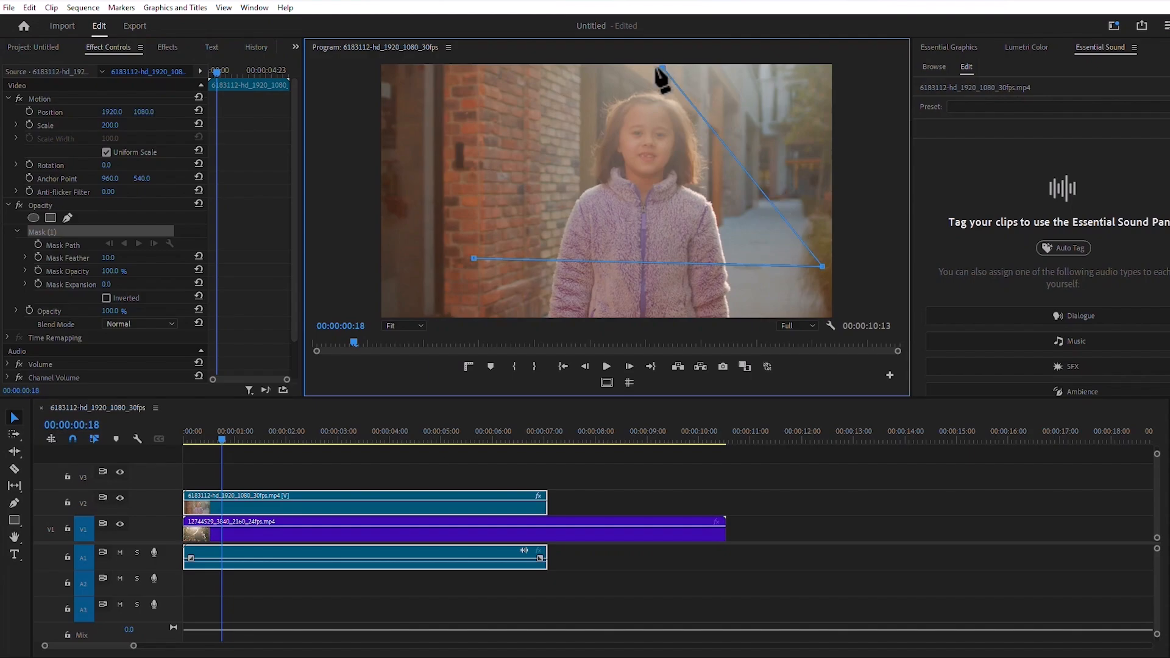
{"action": "left_click", "coordinate": [475, 258]}
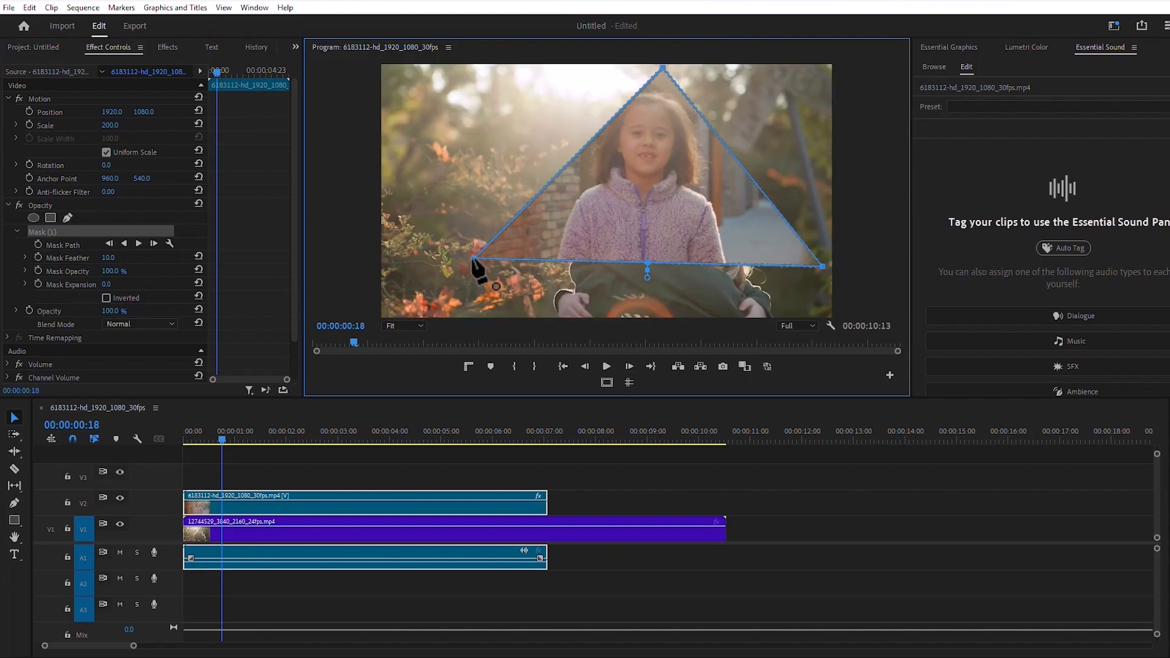
Step: Keyframe the masked clip's scale from 200 at 00:00:00:18 to 0 shortly after, and play back the shrinking triangle
{"action": "left_click", "coordinate": [30, 124]}
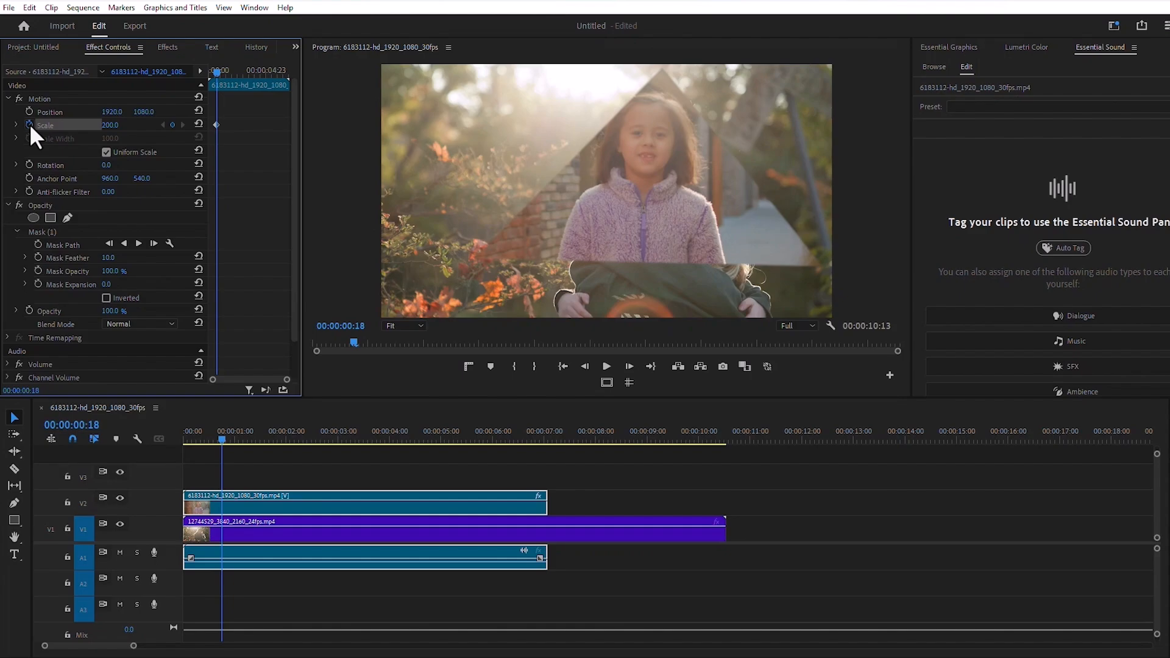
{"action": "left_click", "coordinate": [125, 127]}
{"action": "left_click", "coordinate": [218, 436]}
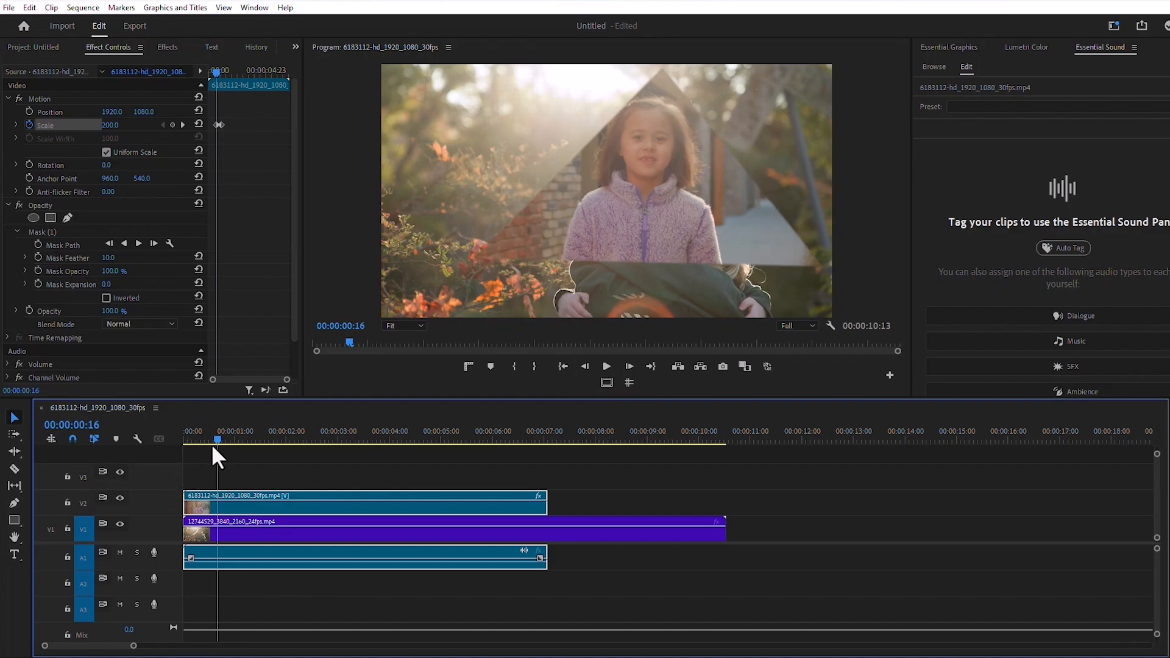
{"action": "left_click", "coordinate": [606, 366]}
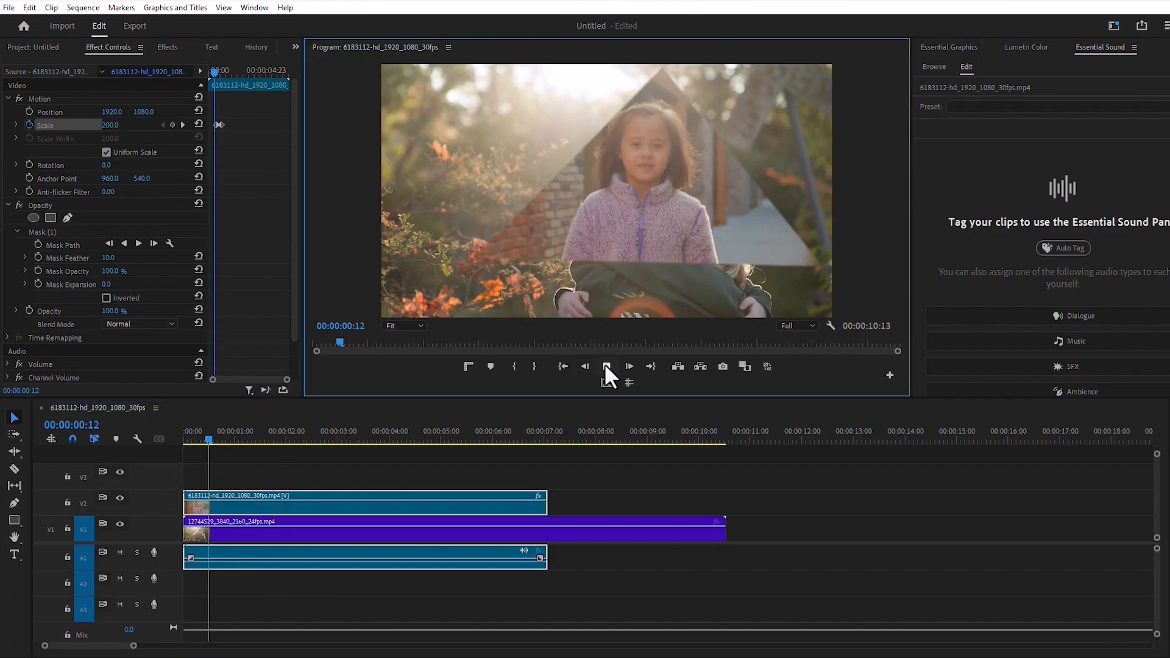
{"action": "left_click", "coordinate": [605, 366]}
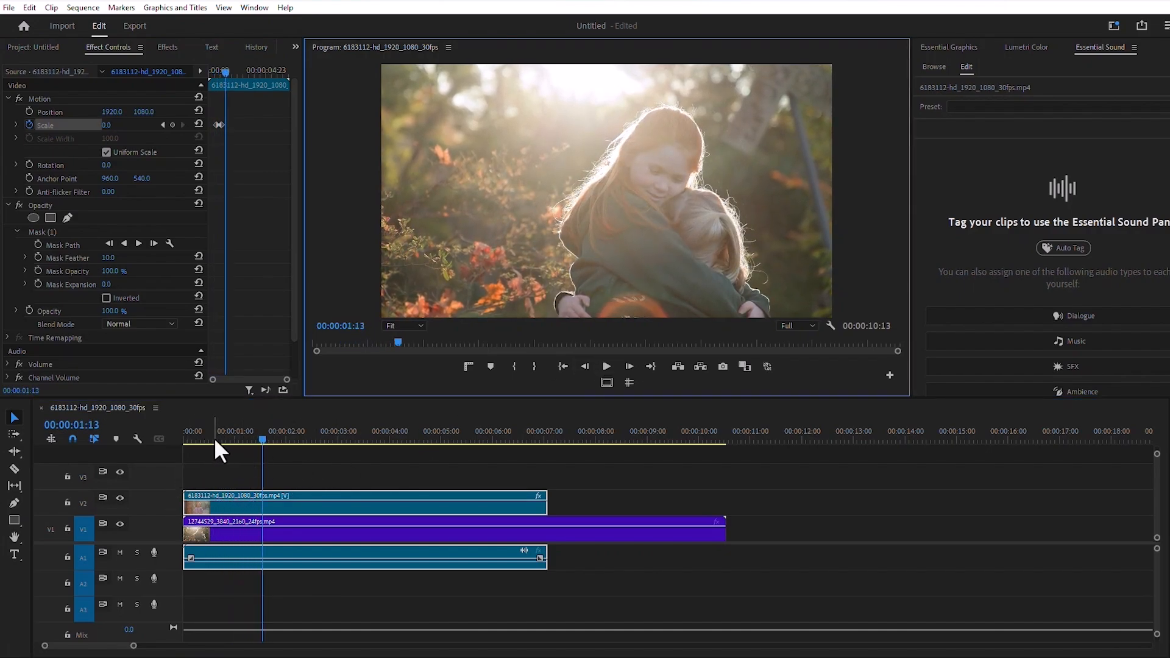
{"action": "left_click_drag", "start_coordinate": [214, 437], "coordinate": [181, 438]}
{"action": "left_click", "coordinate": [607, 368]}
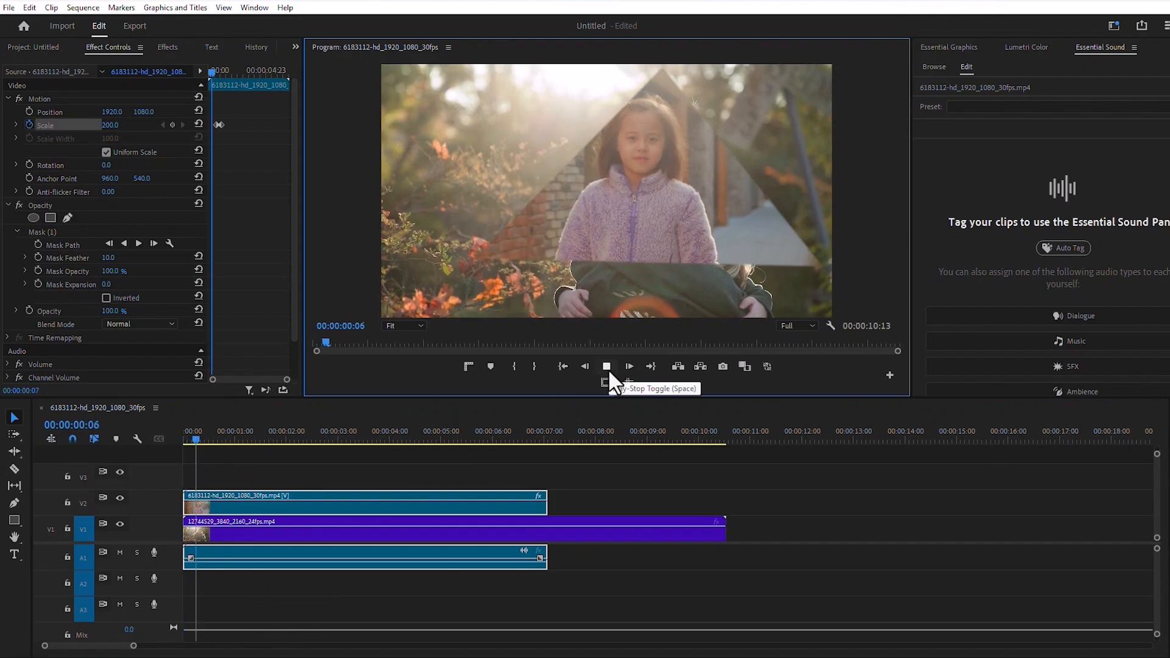
{"action": "left_click", "coordinate": [607, 366]}
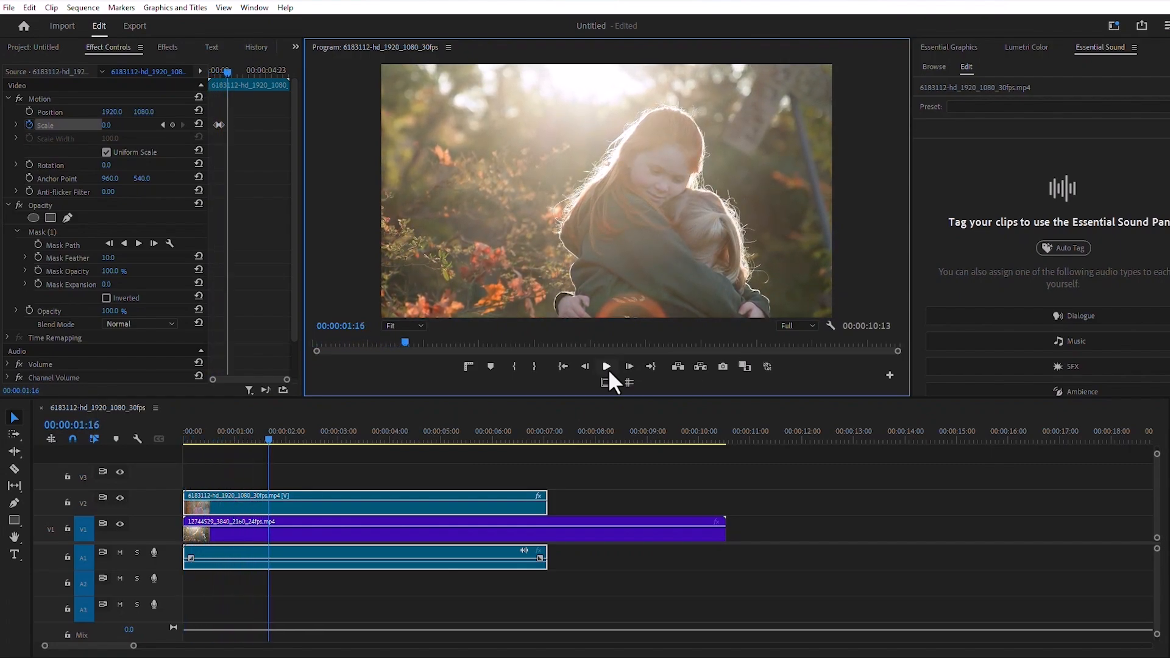
Step: Slow the shrink by moving the second scale keyframe to 00:00:01:16
{"action": "left_click_drag", "start_coordinate": [287, 379], "coordinate": [260, 379]}
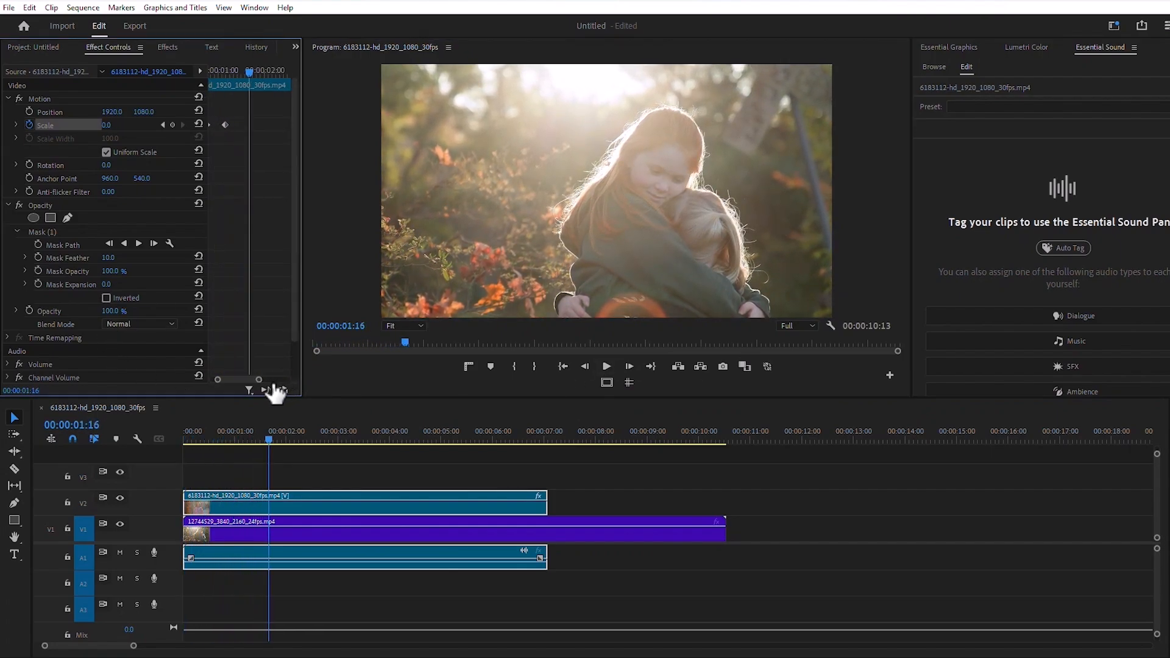
{"action": "left_click_drag", "start_coordinate": [225, 125], "coordinate": [249, 125]}
{"action": "left_click_drag", "start_coordinate": [260, 378], "coordinate": [265, 380]}
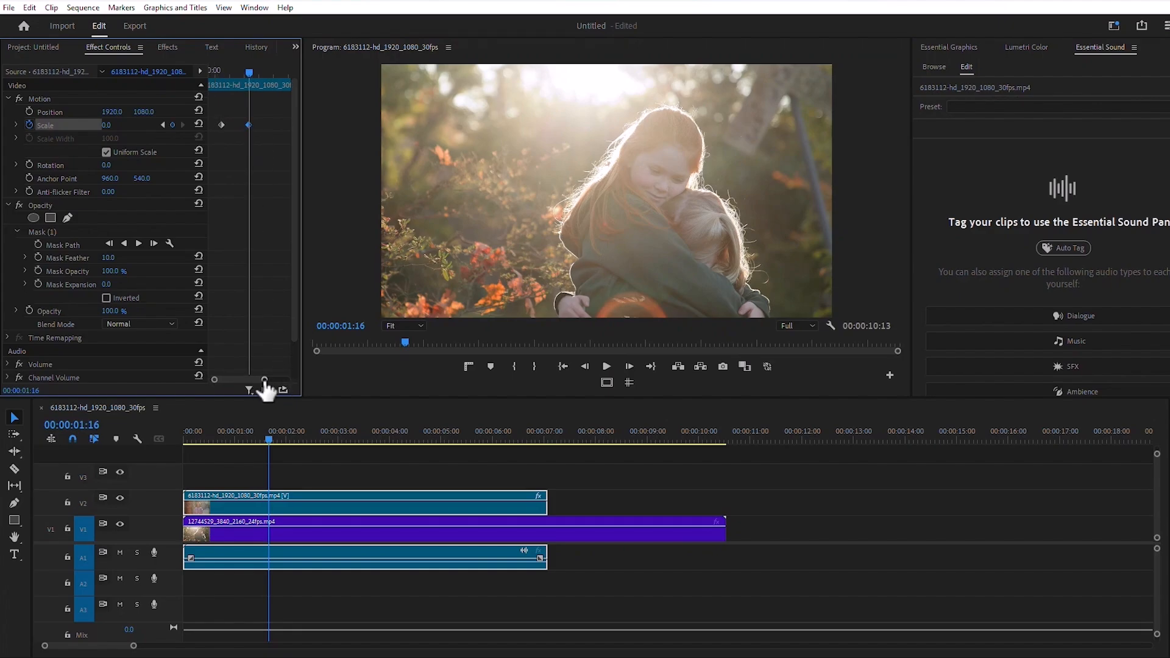
Step: Play back the slower mask transition twice from the start of the sequence
{"action": "left_click_drag", "start_coordinate": [273, 439], "coordinate": [192, 438]}
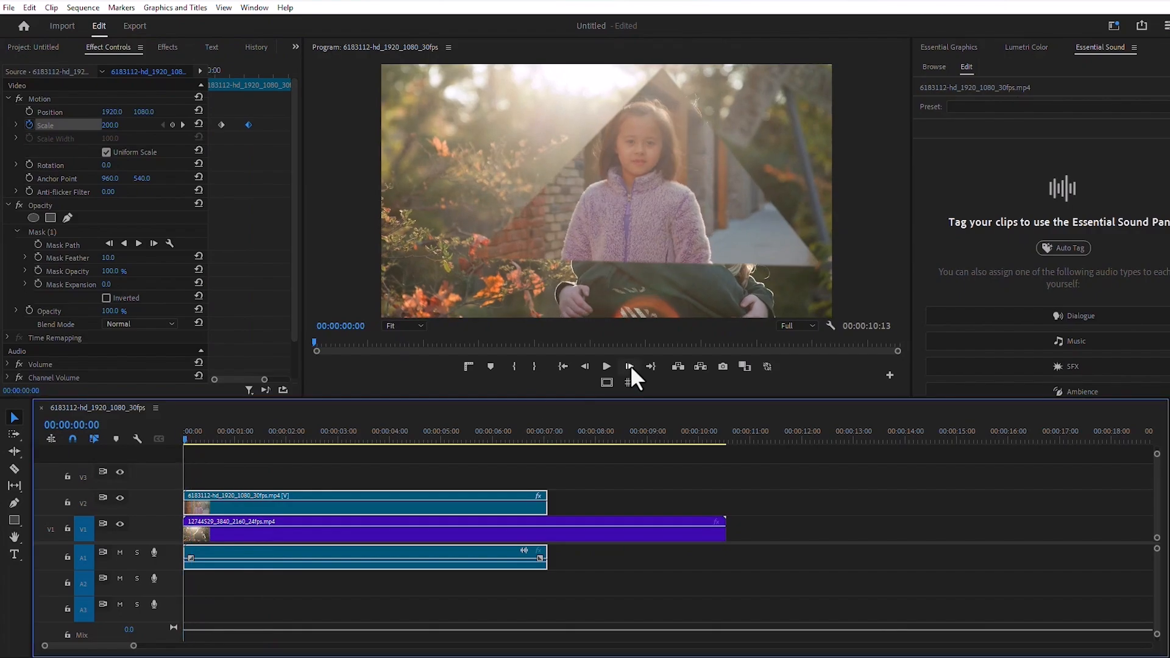
{"action": "left_click", "coordinate": [606, 366]}
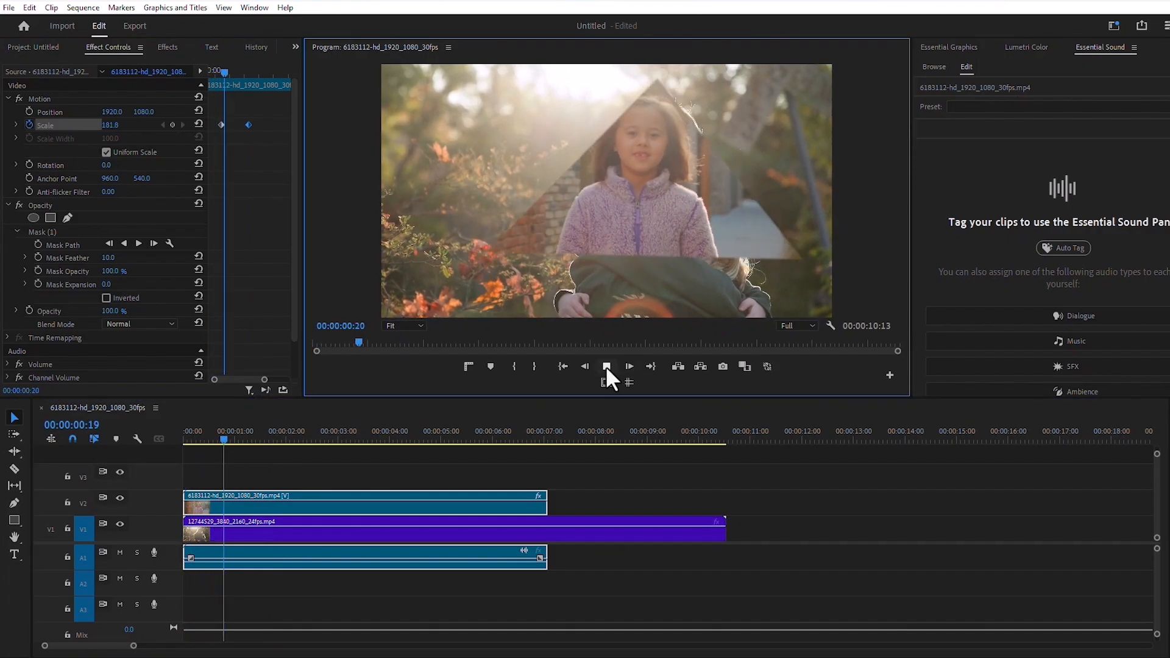
{"action": "left_click", "coordinate": [607, 366]}
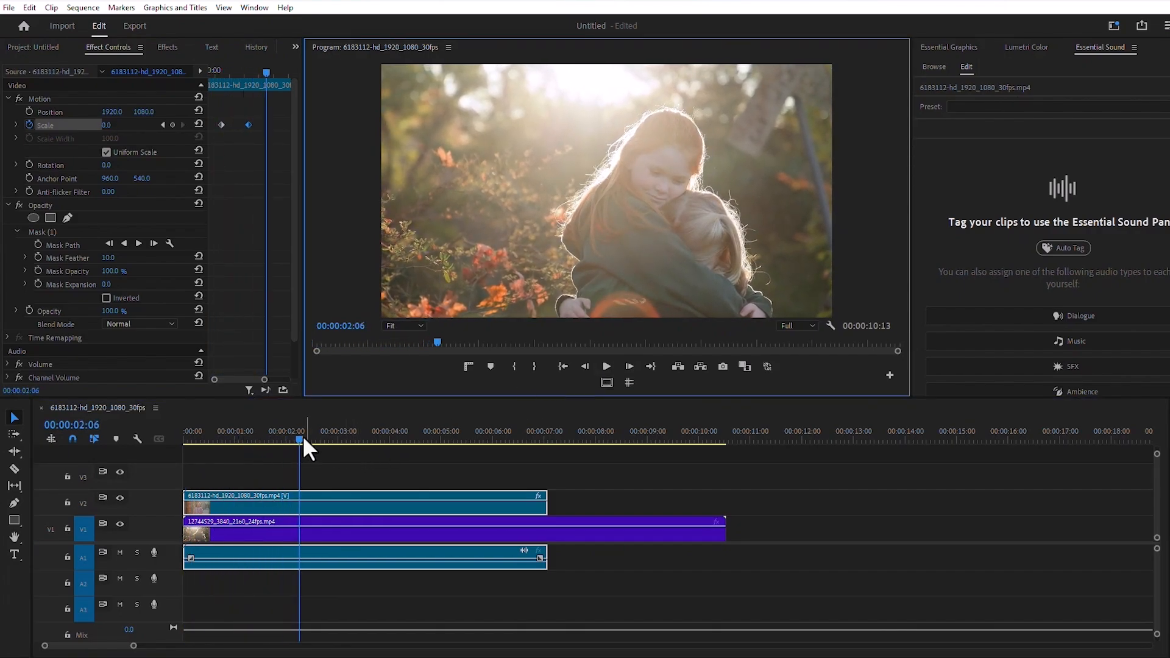
{"action": "left_click_drag", "start_coordinate": [301, 435], "coordinate": [151, 452]}
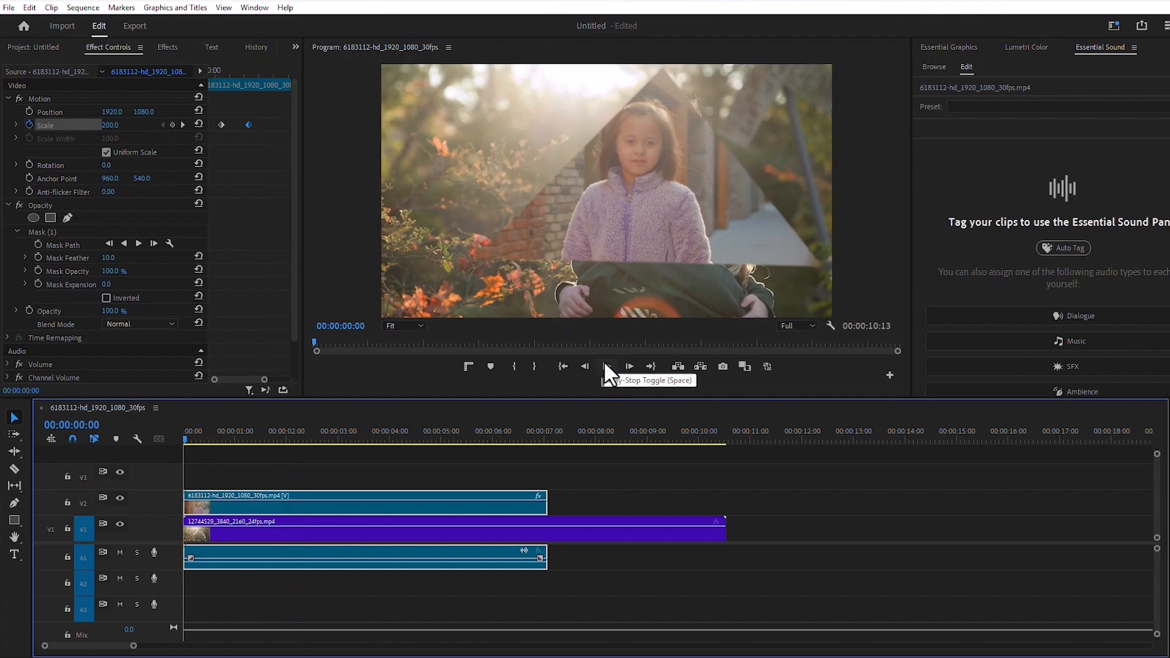
{"action": "left_click", "coordinate": [605, 364]}
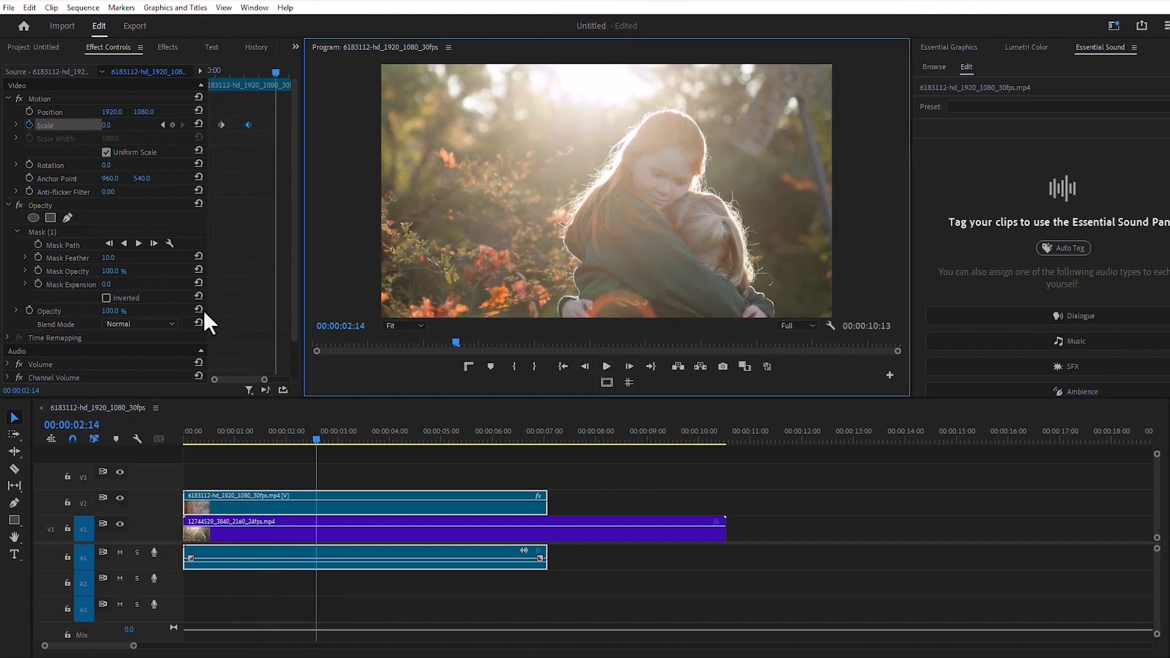
Step: Remove the scale keyframes, move the V2 clip back to V1 directly after the first clip, and place the playhead at 00:00:10:14
{"action": "left_click", "coordinate": [29, 125]}
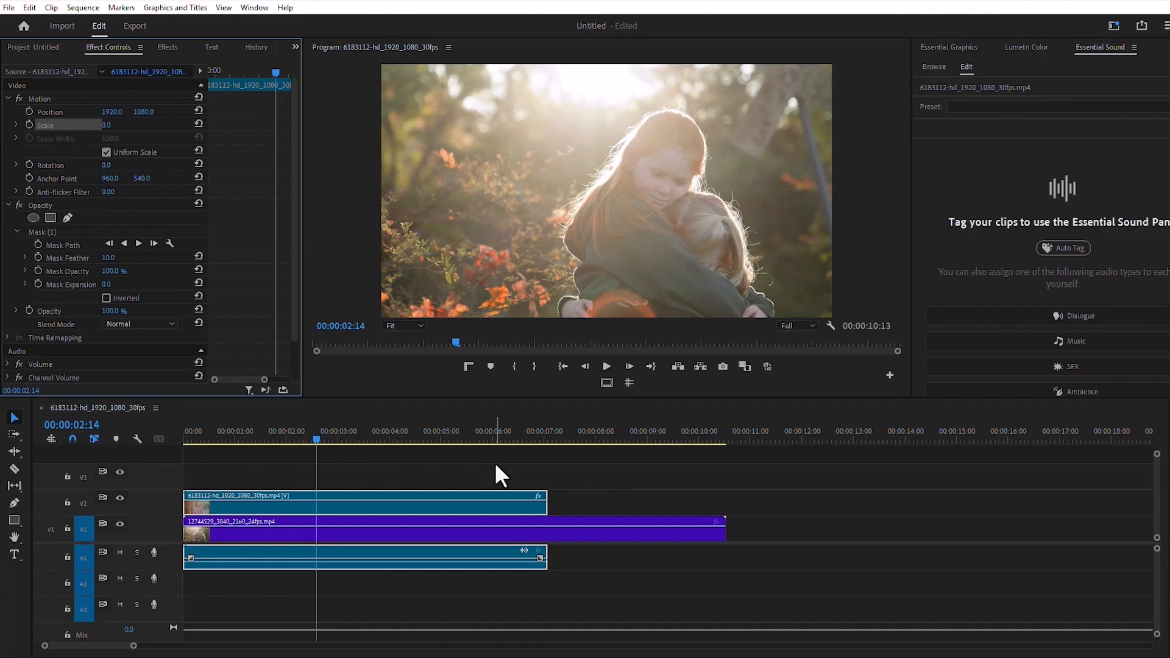
{"action": "left_click", "coordinate": [452, 506]}
{"action": "left_click_drag", "start_coordinate": [451, 505], "coordinate": [1004, 543]}
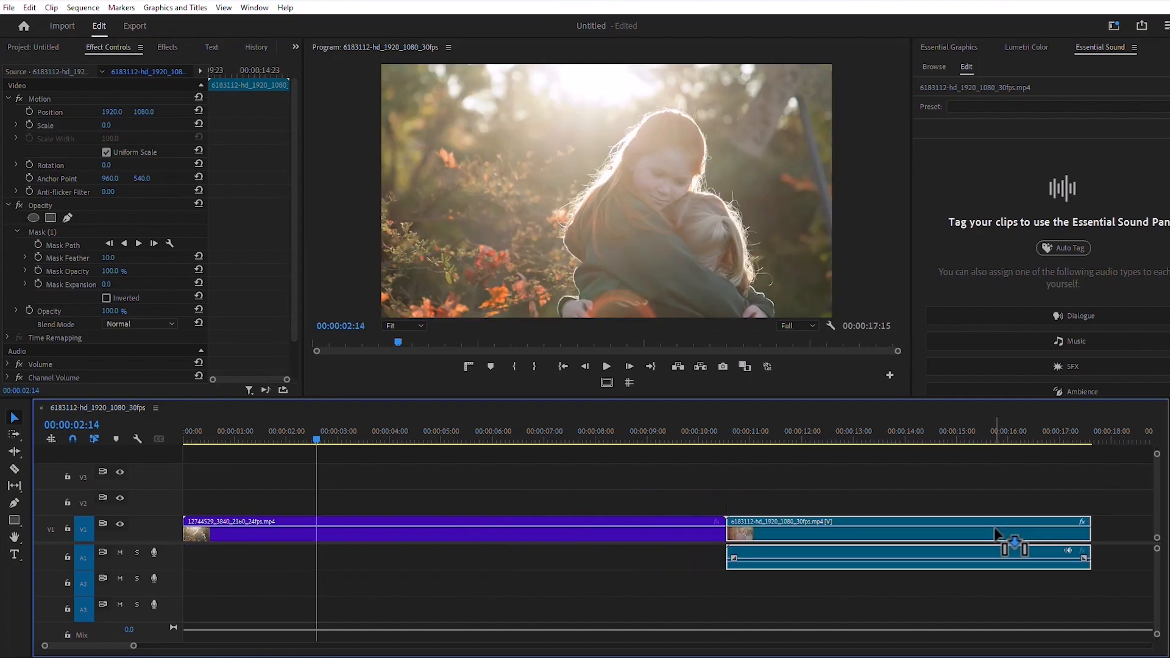
{"action": "left_click", "coordinate": [765, 433]}
{"action": "left_click", "coordinate": [728, 435]}
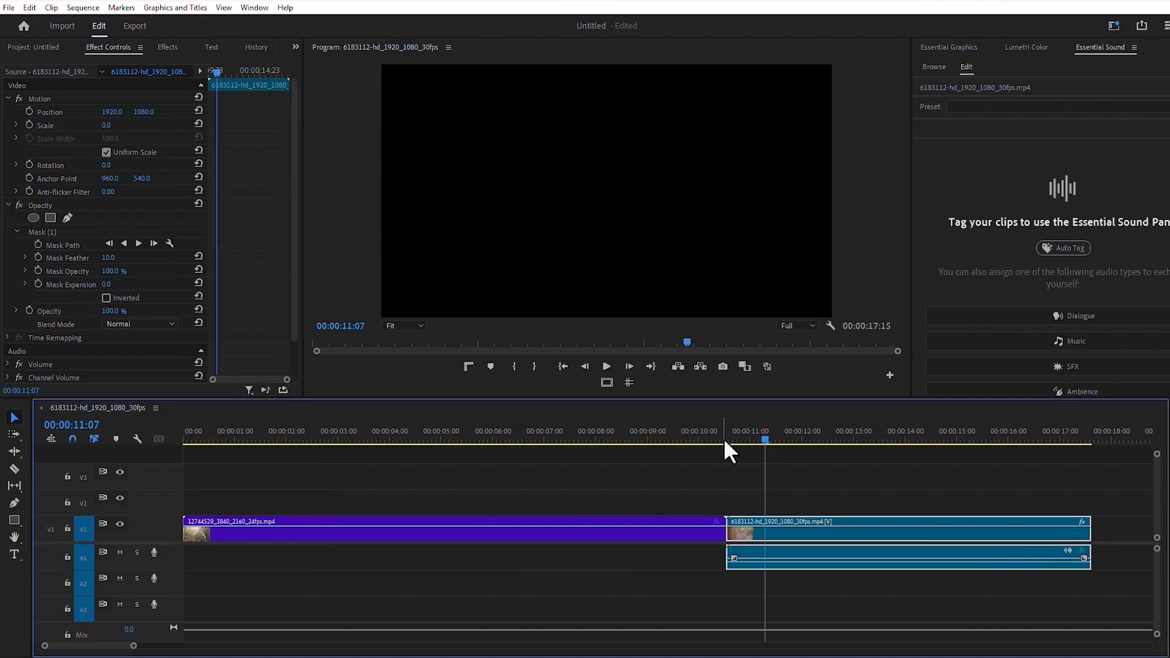
Step: Create a white color matte with the default 3840 by 2160 video settings
{"action": "left_click", "coordinate": [33, 47]}
{"action": "left_click", "coordinate": [263, 384]}
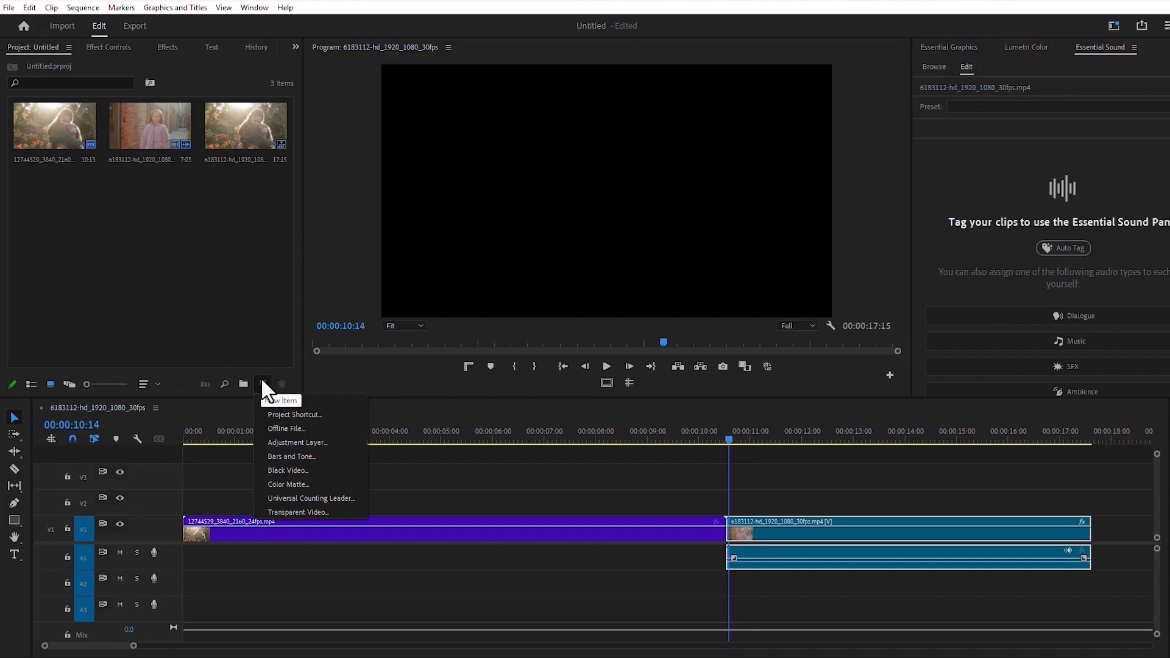
{"action": "left_click", "coordinate": [301, 484]}
{"action": "left_click", "coordinate": [627, 385]}
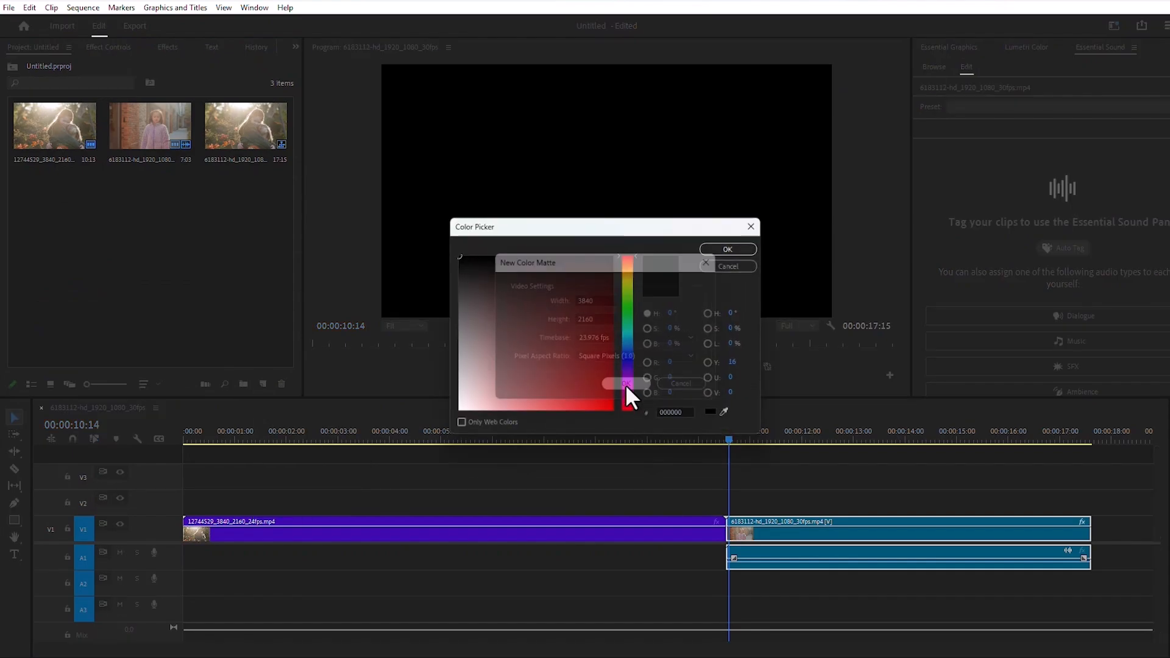
{"action": "left_click", "coordinate": [455, 413]}
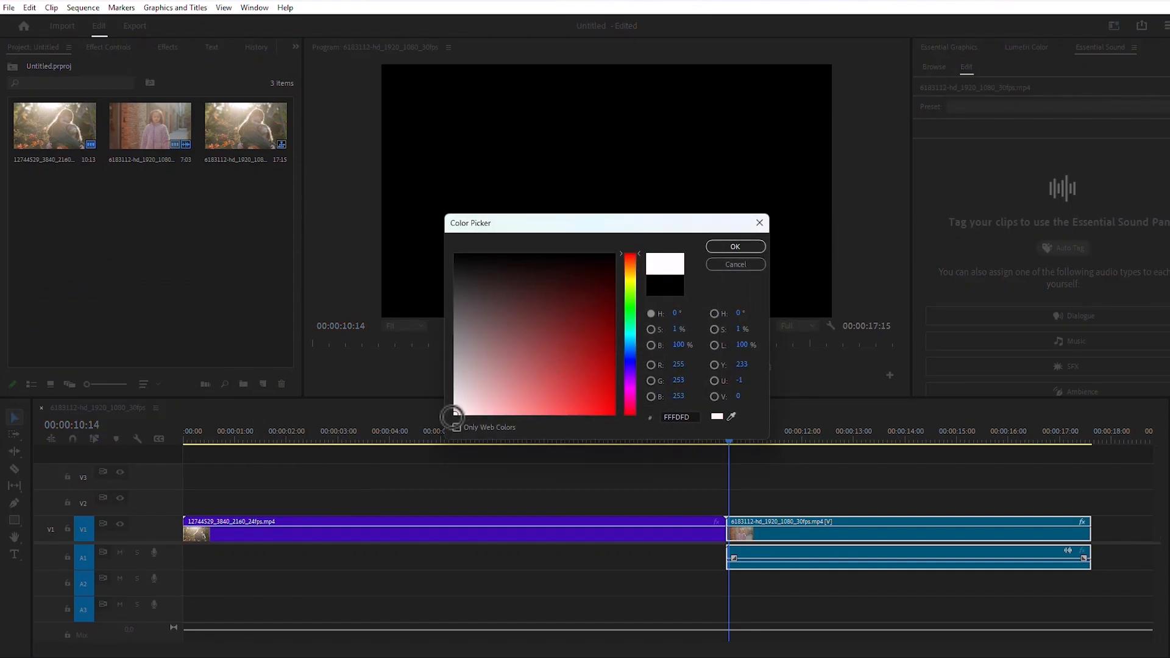
{"action": "left_click", "coordinate": [734, 246]}
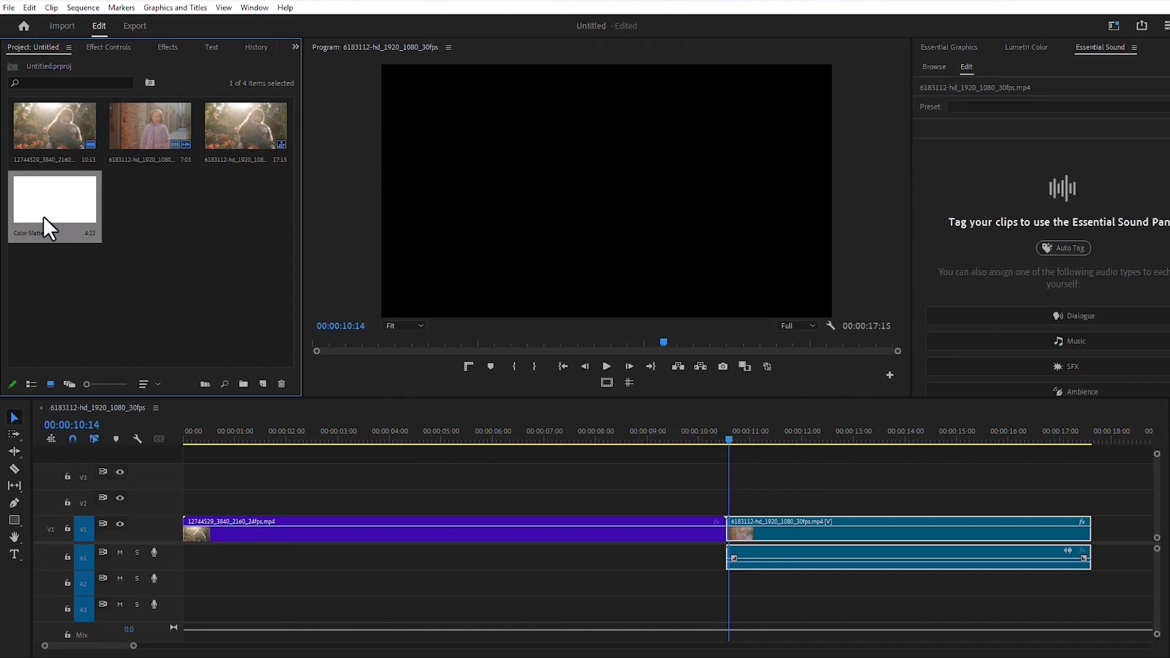
Step: Place the color matte on track V2 across the cut and trim its start to just before the cut
{"action": "left_click_drag", "start_coordinate": [49, 217], "coordinate": [673, 503]}
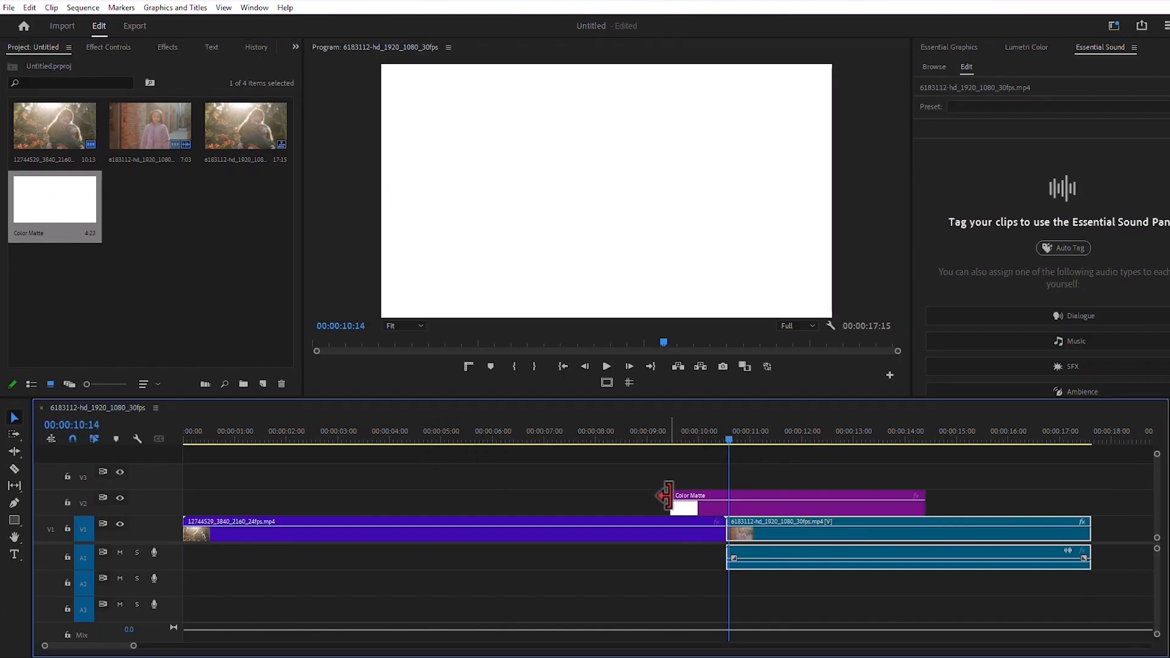
{"action": "left_click_drag", "start_coordinate": [134, 646], "coordinate": [107, 649]}
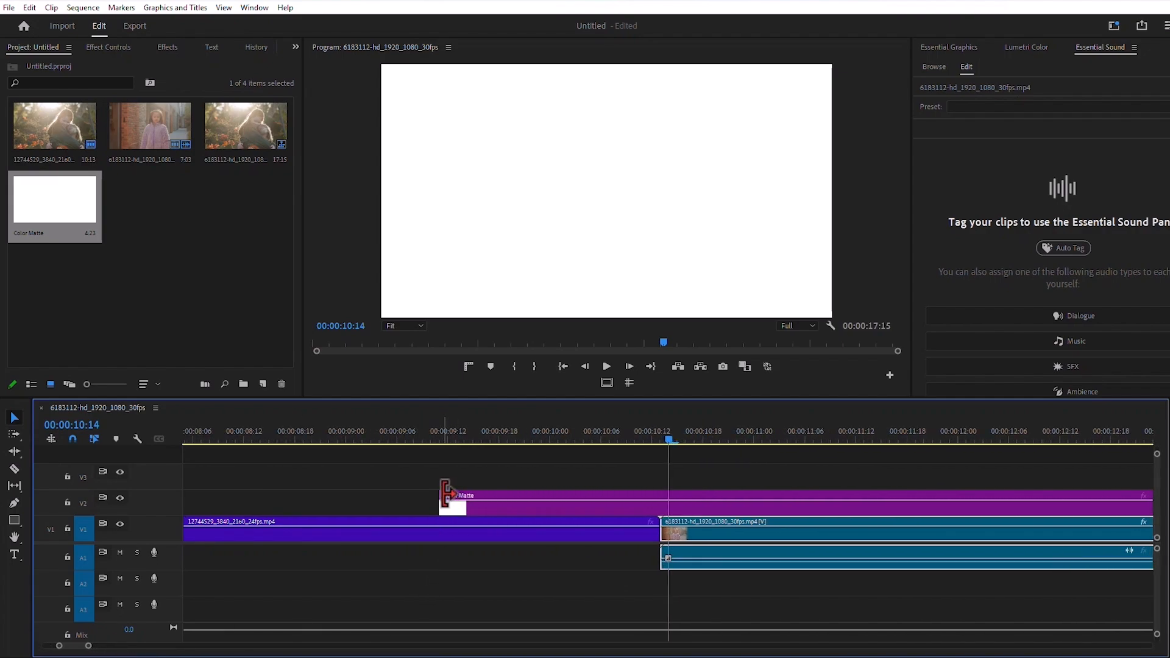
{"action": "left_click_drag", "start_coordinate": [445, 502], "coordinate": [635, 497]}
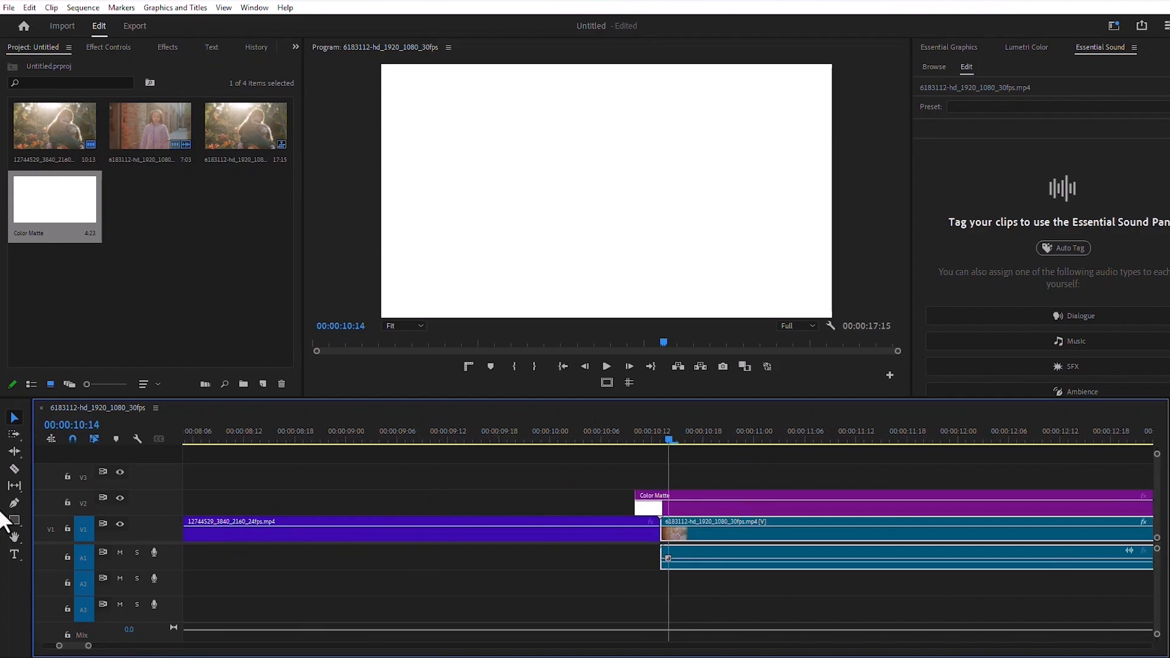
Step: Split the color matte after the cut, delete the excess part, and shorten the rest to span 00:00:10:12 to 00:00:10:14
{"action": "left_click", "coordinate": [14, 468]}
{"action": "left_click", "coordinate": [745, 503]}
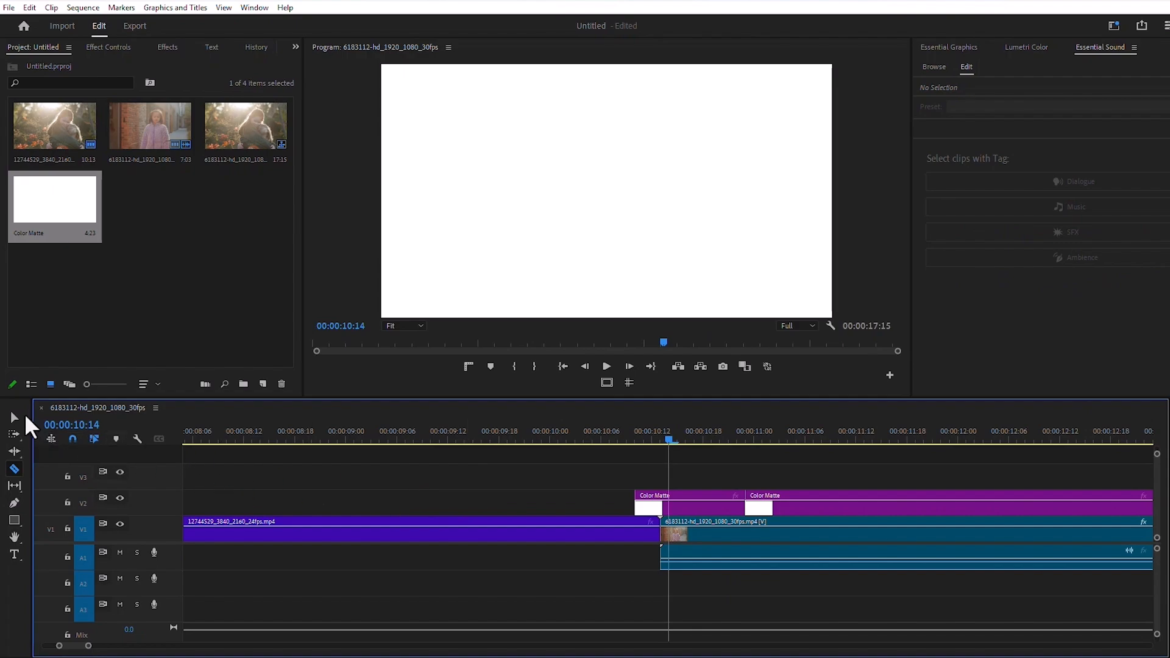
{"action": "left_click", "coordinate": [14, 417]}
{"action": "left_click", "coordinate": [832, 501]}
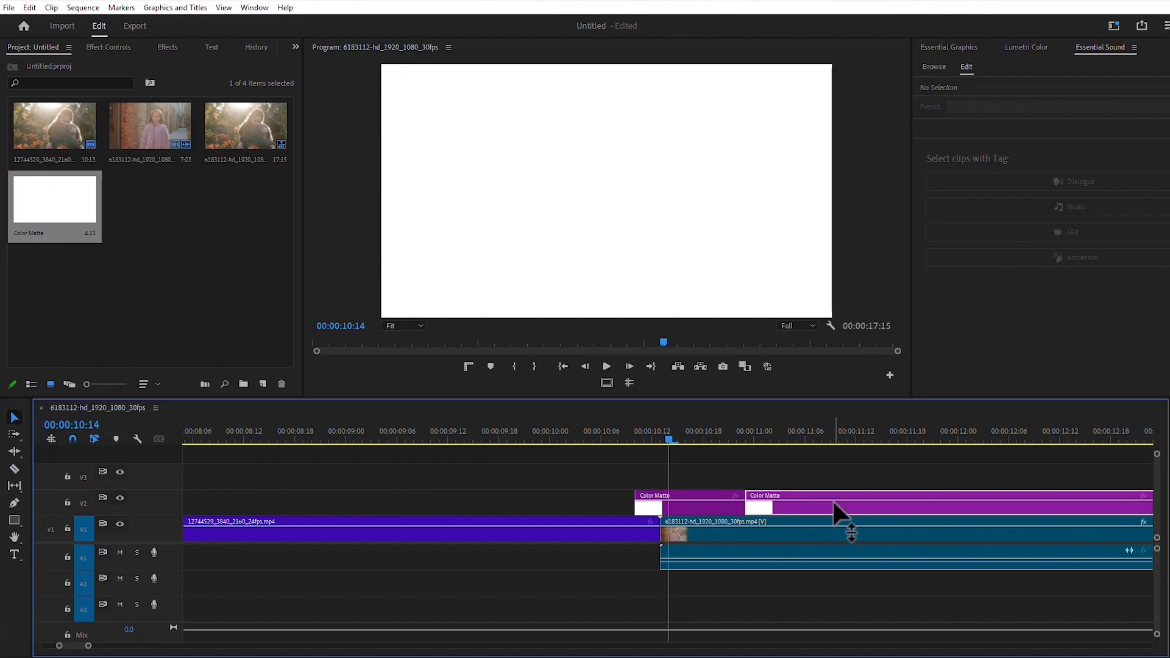
{"action": "key", "text": "Delete"}
{"action": "key", "text": "Right"}
{"action": "key", "text": "Right"}
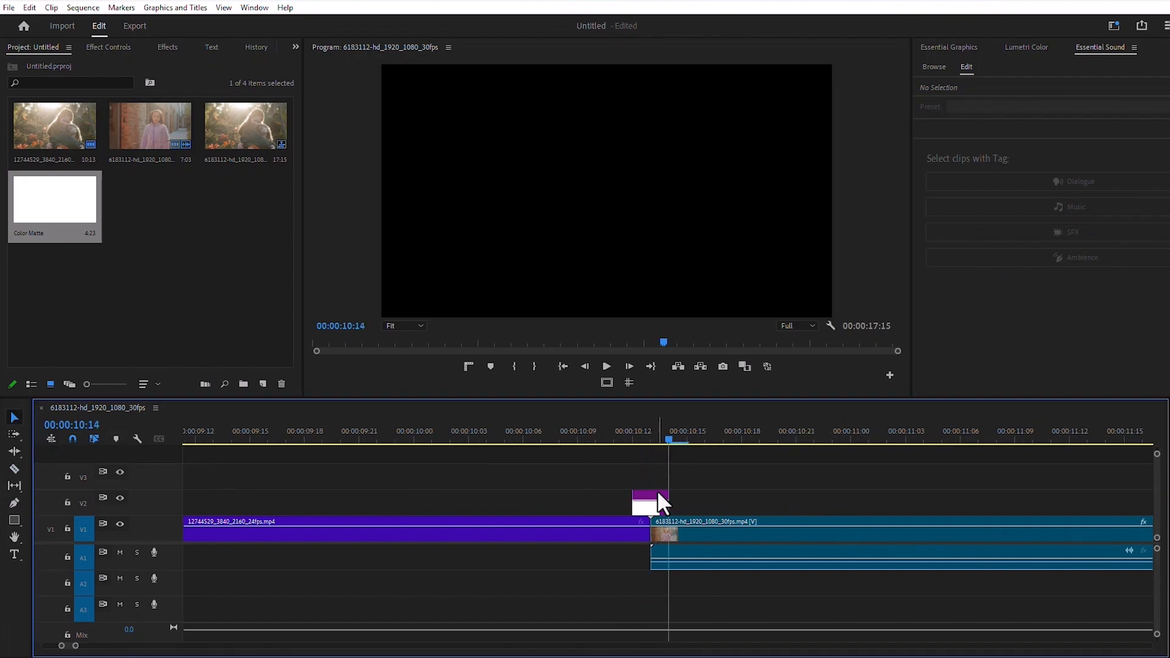
{"action": "key", "text": "Left"}
{"action": "key", "text": "Left"}
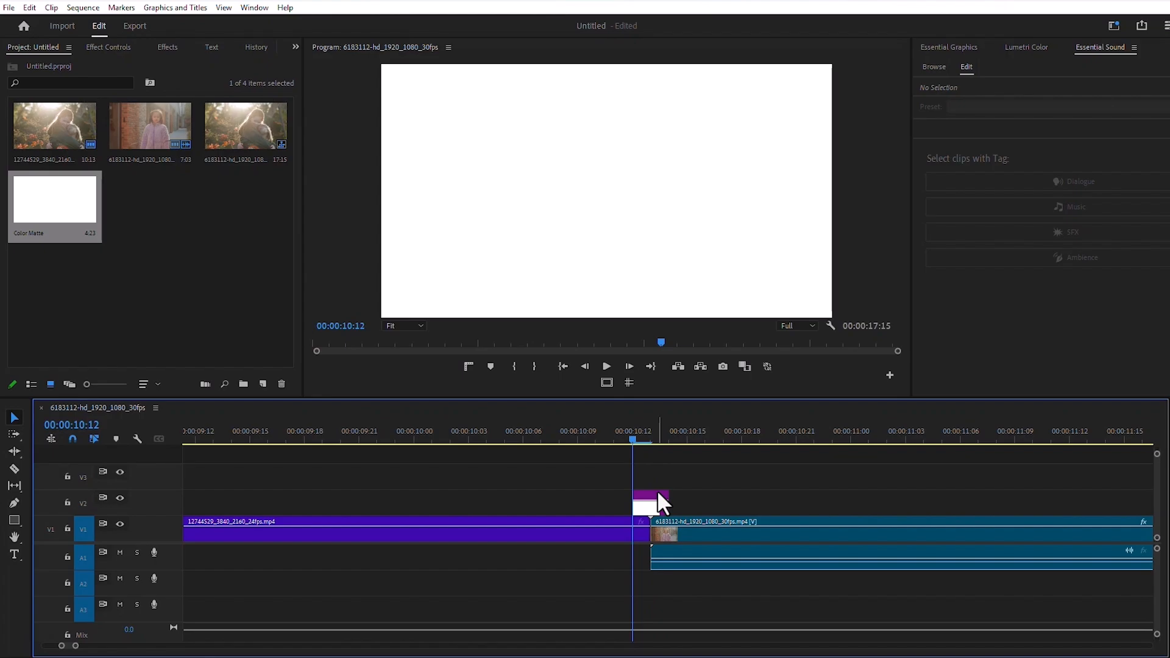
Step: Apply the default Cross Dissolve to both ends of the color matte, shortening the opening one to one frame
{"action": "right_click", "coordinate": [627, 500]}
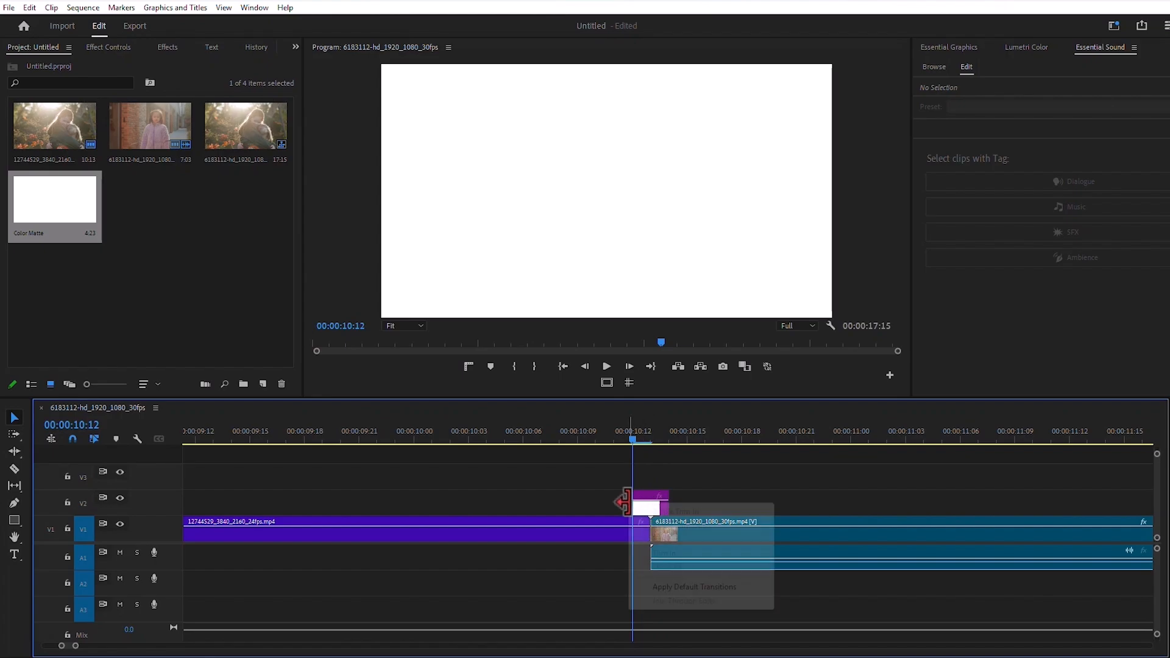
{"action": "left_click", "coordinate": [668, 587]}
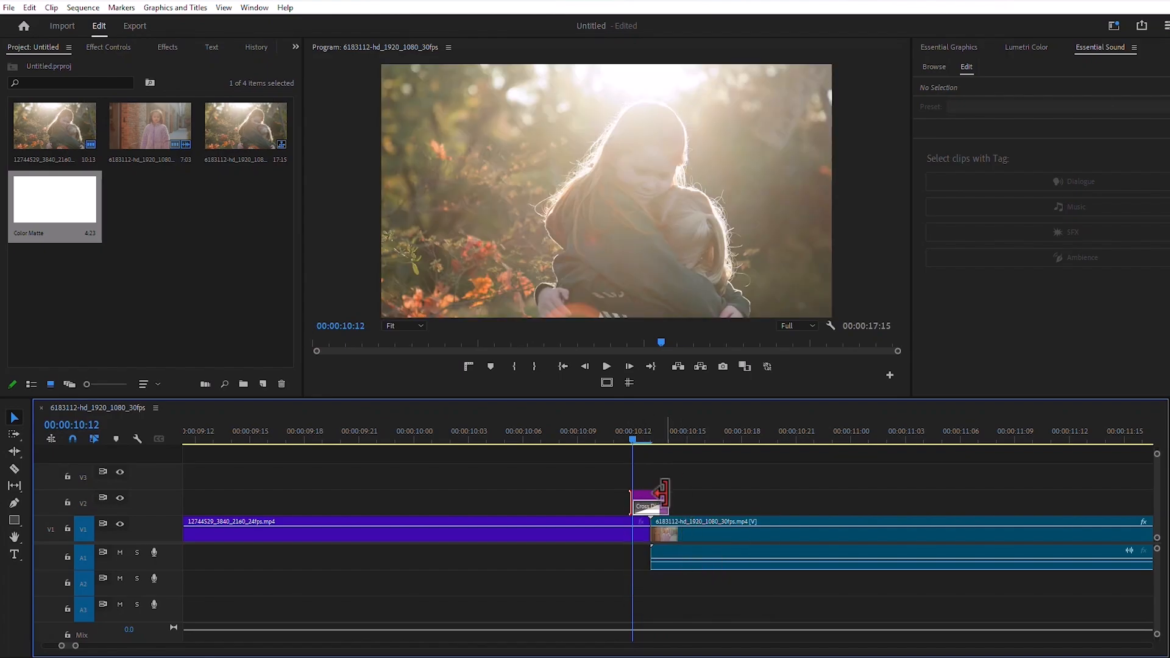
{"action": "right_click", "coordinate": [666, 495]}
{"action": "left_click", "coordinate": [733, 579]}
{"action": "left_click_drag", "start_coordinate": [648, 507], "coordinate": [652, 506]}
{"action": "scroll", "coordinate": [652, 506], "scroll_direction": "up", "scroll_amount": 1}
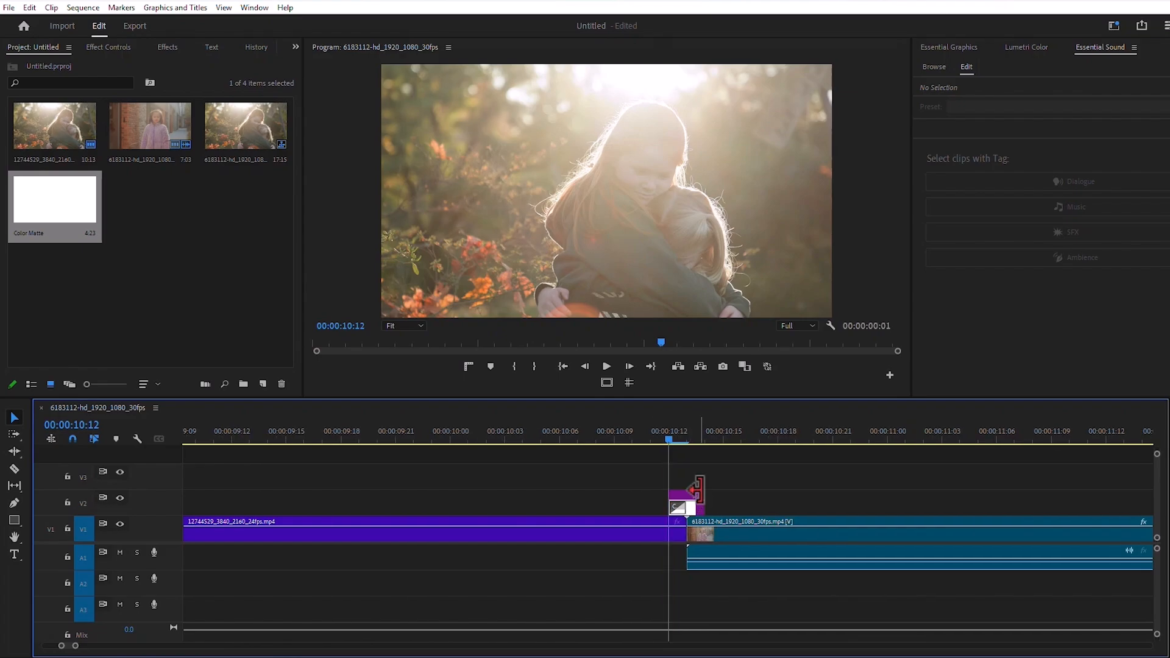
{"action": "right_click", "coordinate": [704, 494]}
{"action": "left_click", "coordinate": [737, 577]}
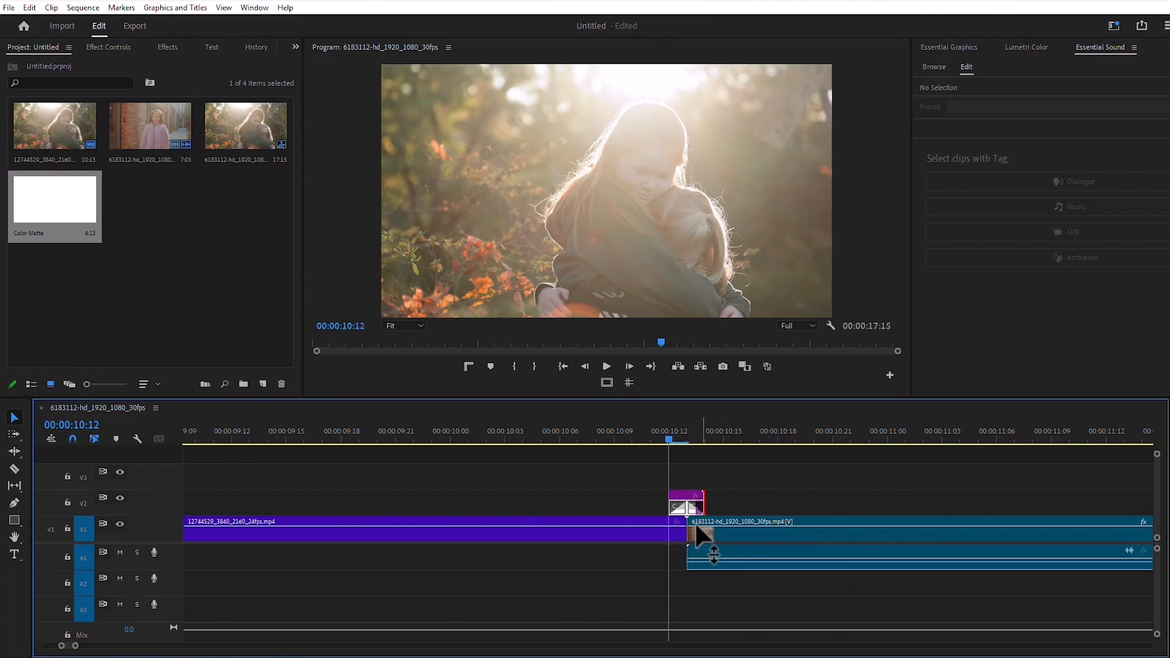
Step: Play back the white color matte flash starting at 00:00:10:09, just before the cut
{"action": "left_click_drag", "start_coordinate": [698, 507], "coordinate": [710, 506]}
{"action": "left_click", "coordinate": [616, 434]}
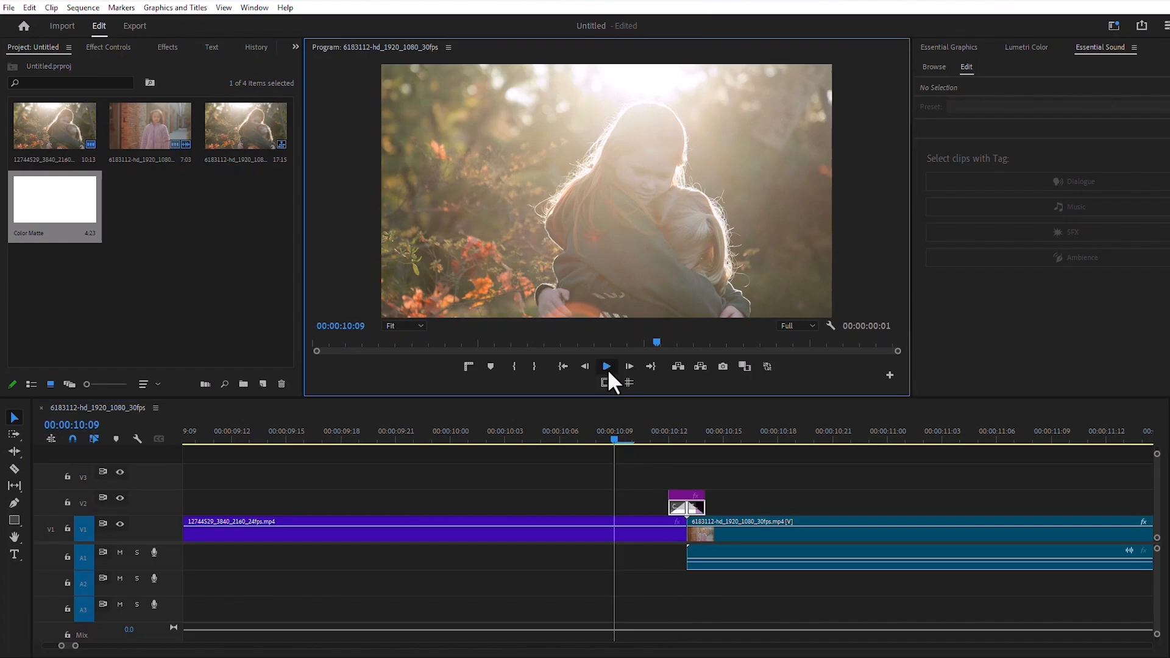
{"action": "left_click", "coordinate": [607, 368]}
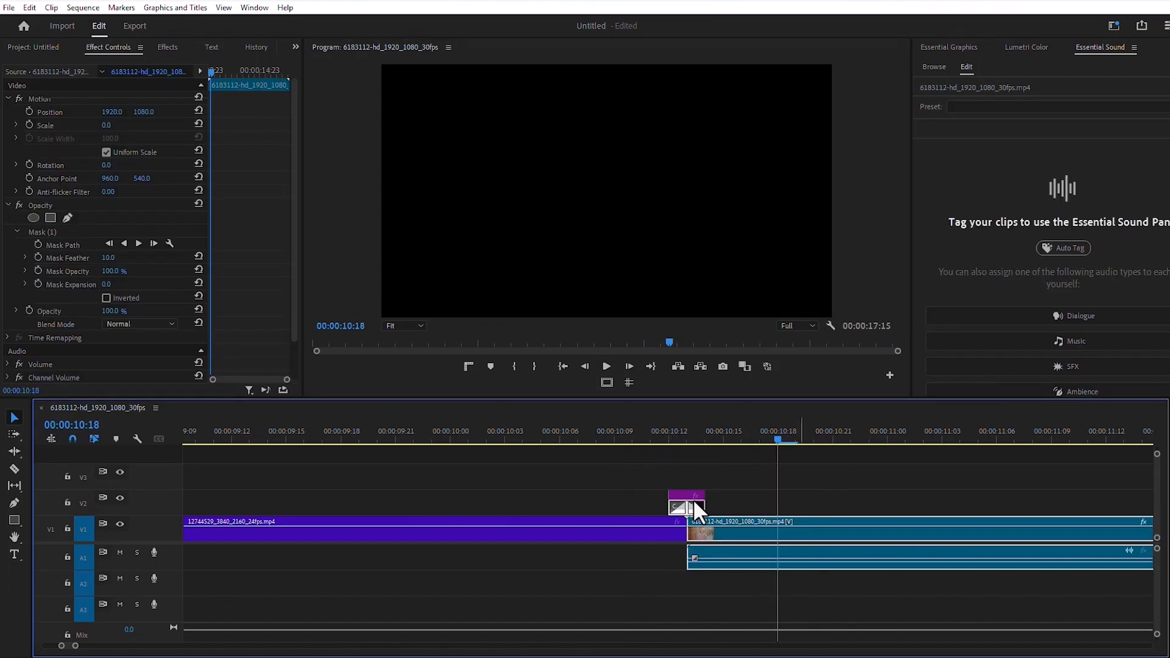
Step: Delete the opacity mask from the second clip on V1 and fit the clip to the frame at scale 200
{"action": "left_click", "coordinate": [37, 232]}
{"action": "key", "text": "Delete"}
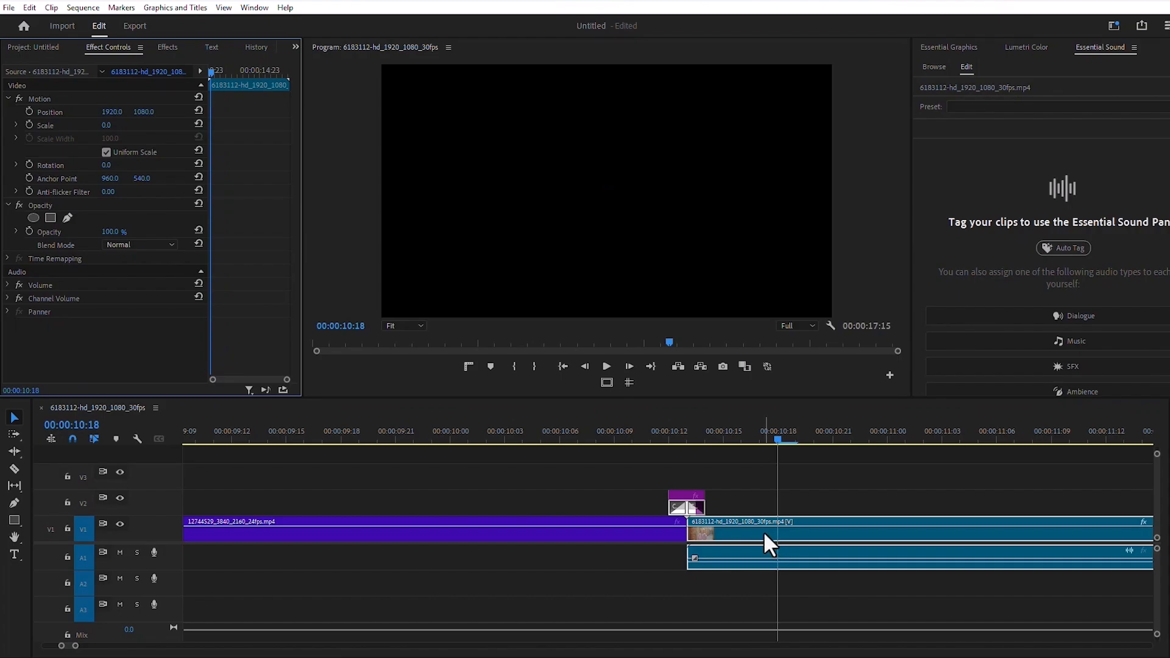
{"action": "right_click", "coordinate": [763, 532]}
{"action": "left_click", "coordinate": [808, 570]}
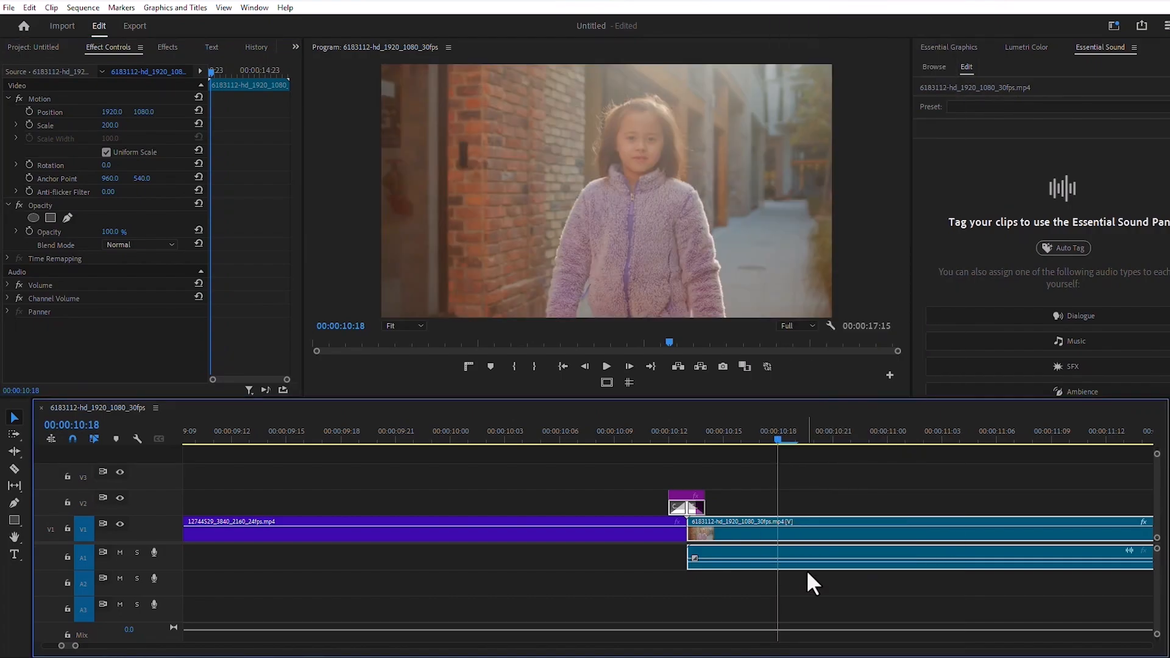
Step: Replay the white flash transition twice from just before the cut to review it with the second clip in full frame
{"action": "left_click", "coordinate": [638, 437]}
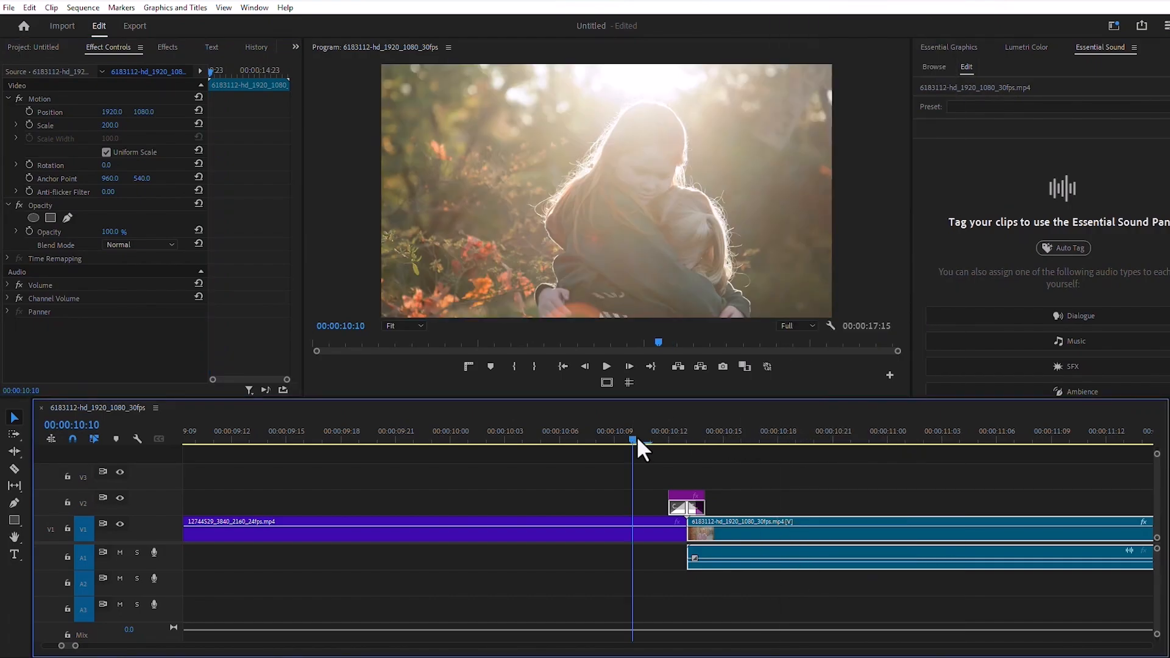
{"action": "left_click", "coordinate": [605, 367]}
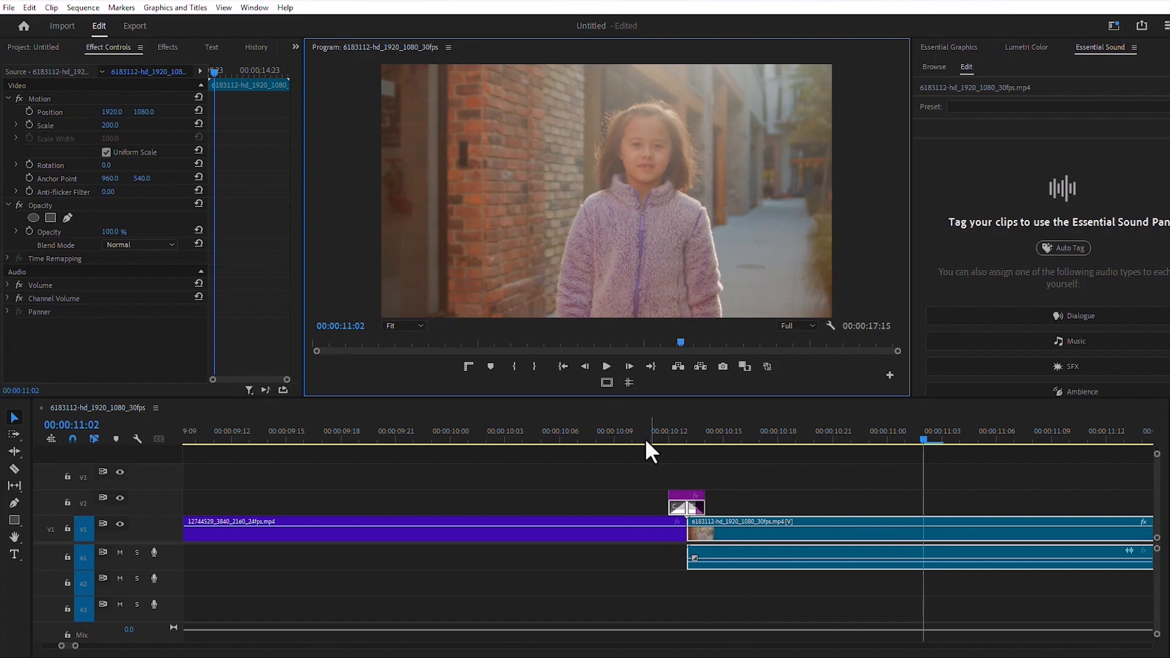
{"action": "left_click", "coordinate": [645, 437]}
{"action": "left_click", "coordinate": [601, 363]}
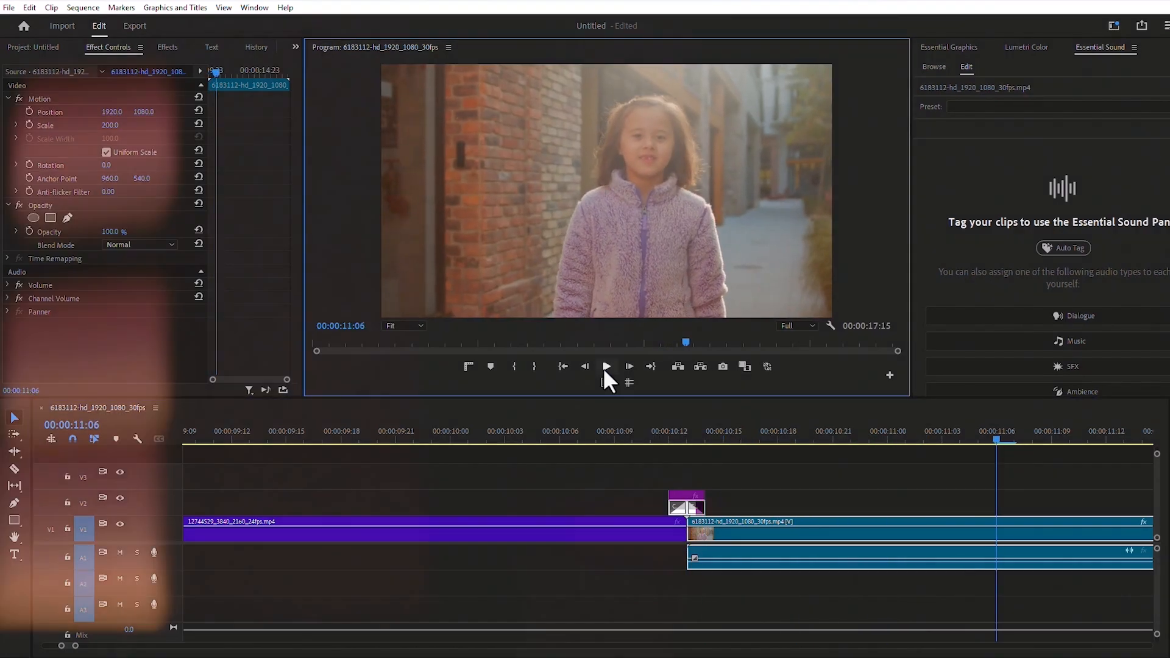